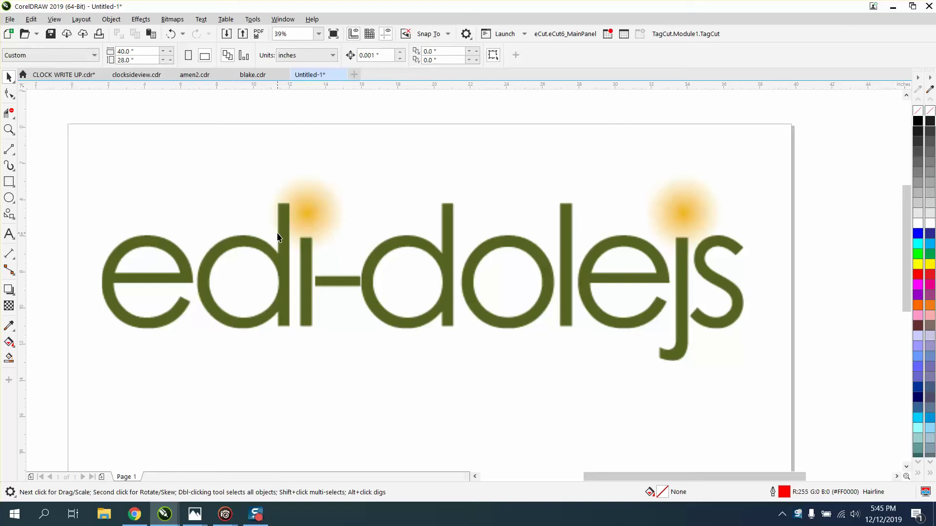
Step: Draw a circle about 3.53 inches in diameter and fit it over the orange glow above the logo's i
click(444, 267)
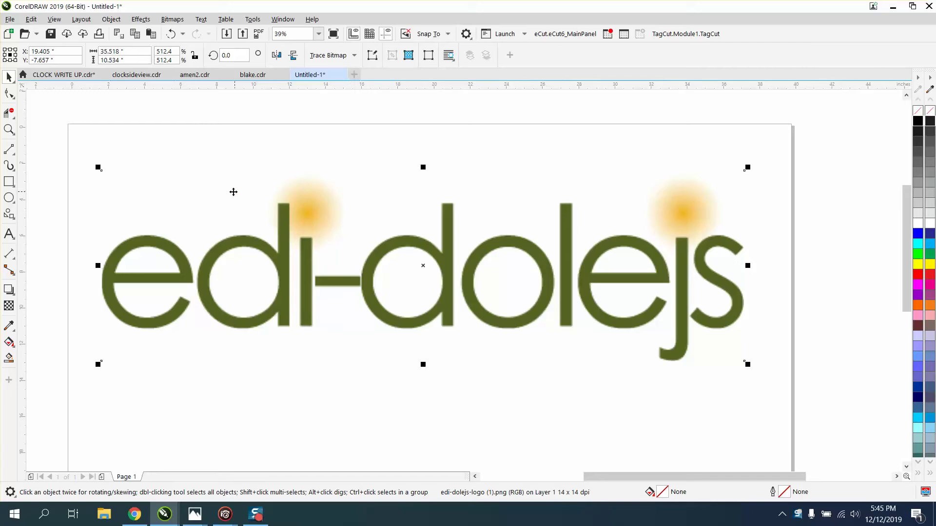
click(8, 197)
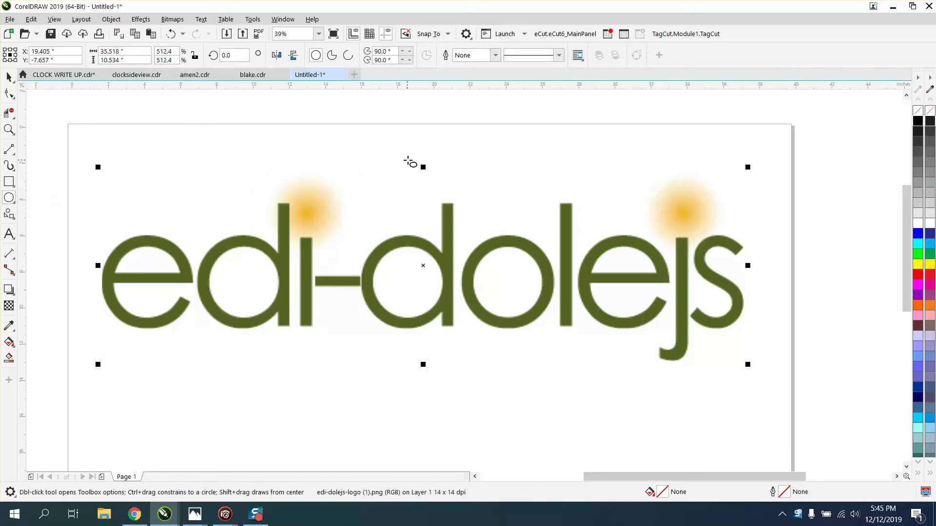
drag(413, 154, 349, 219)
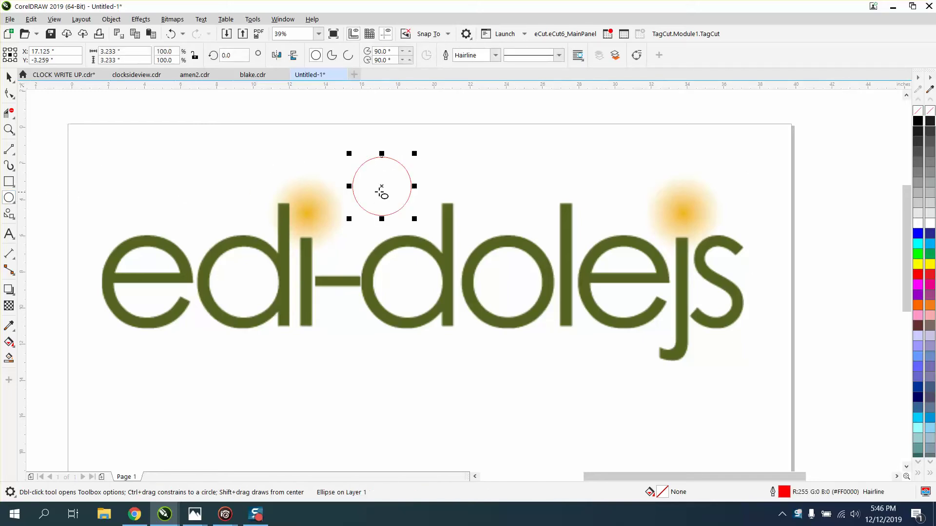
drag(382, 187, 306, 208)
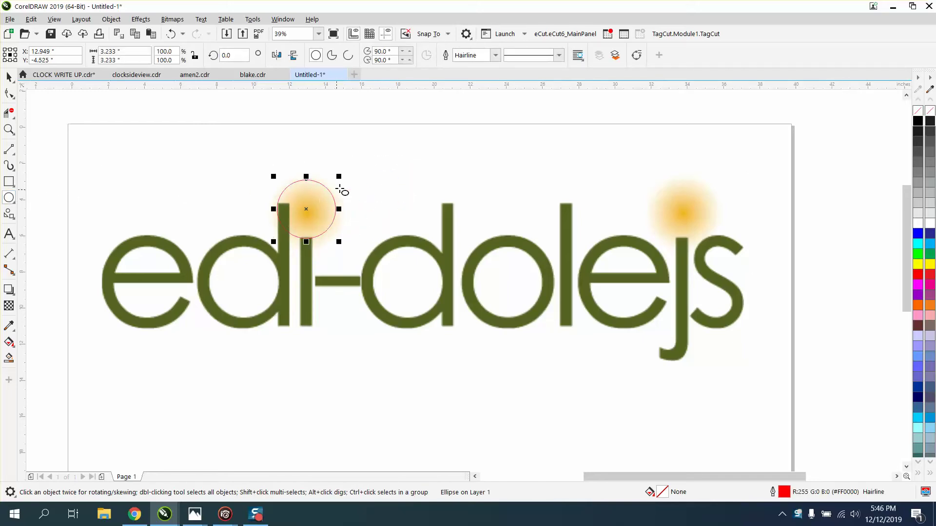
drag(341, 176, 345, 171)
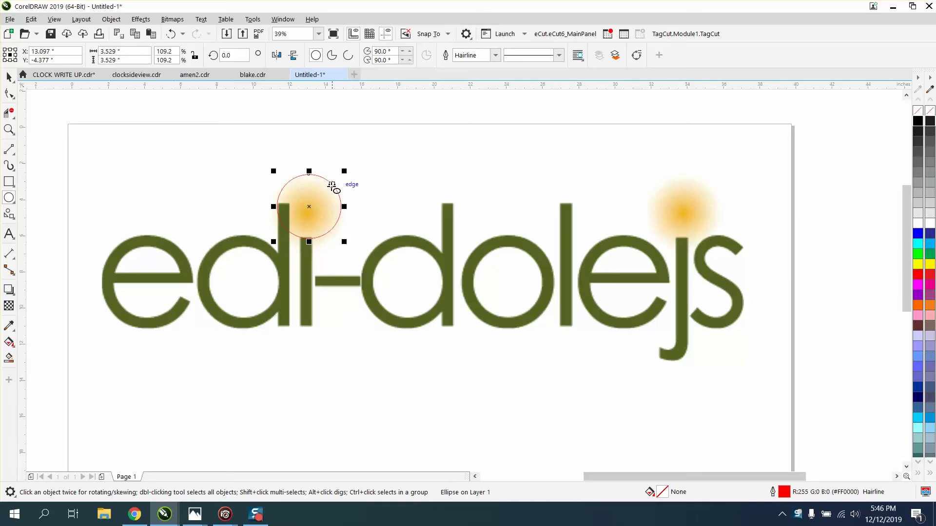
drag(308, 208, 310, 209)
Step: Move the circle off the page to the empty area above the logo
scroll(309, 208, down, 2)
click(322, 138)
drag(323, 140, 323, 141)
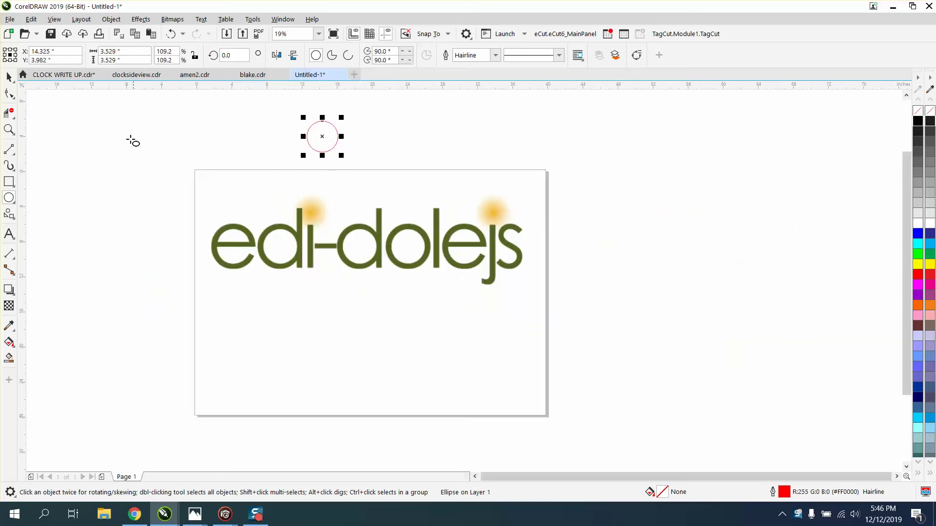
Step: Draw a rectangle about 12.7 by 6.9 inches around the circle above the page and fill it yellow
click(9, 181)
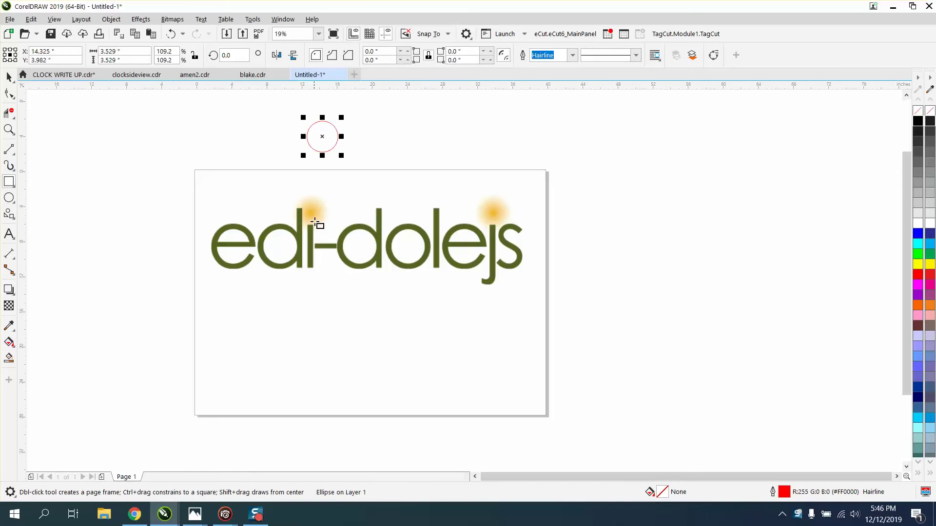
click(9, 129)
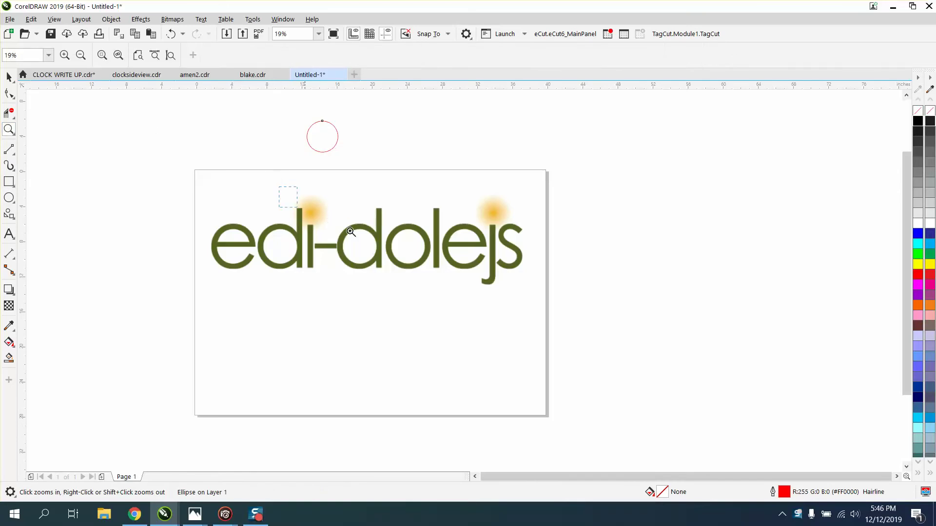
drag(279, 187, 404, 250)
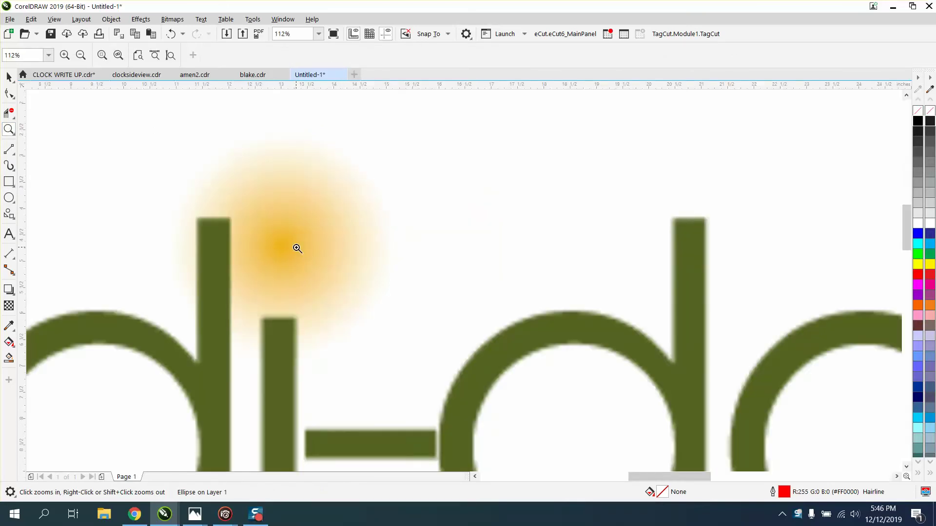
scroll(297, 248, down, 2)
scroll(297, 248, down, 1)
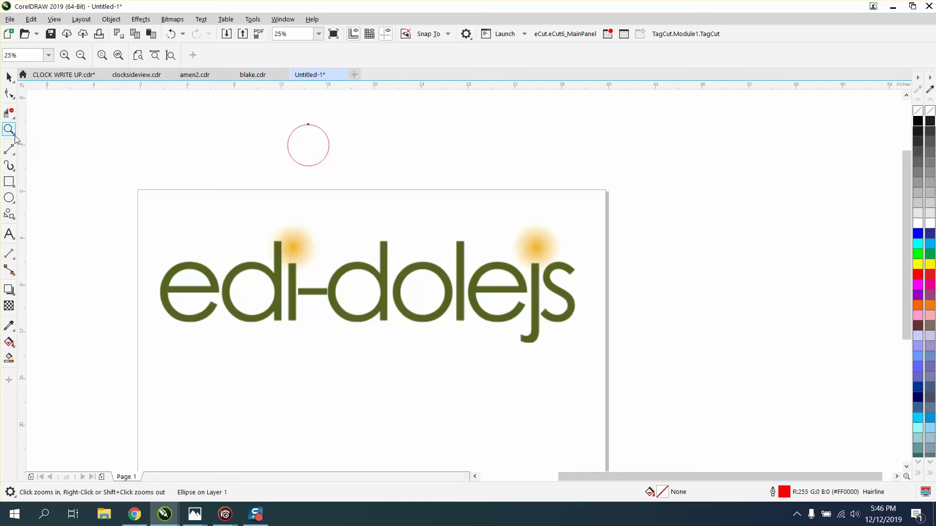
click(9, 182)
drag(237, 108, 386, 190)
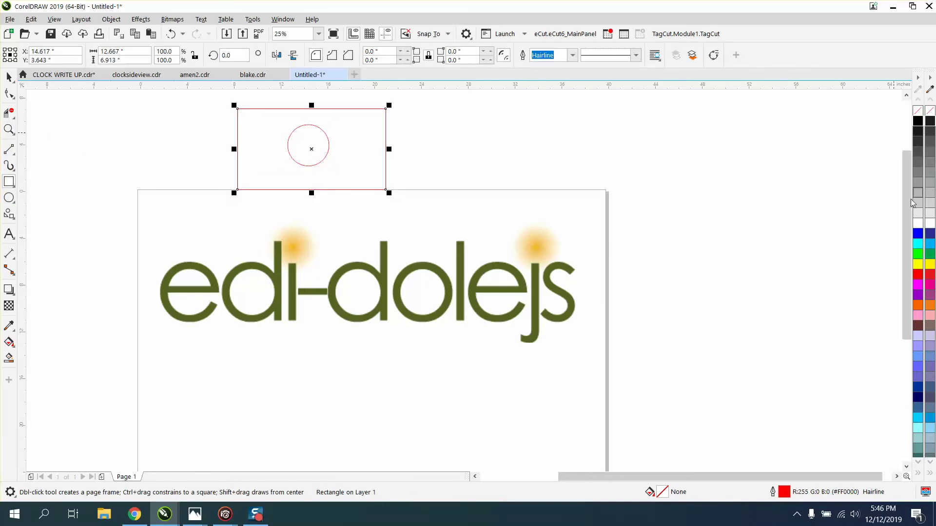
click(918, 263)
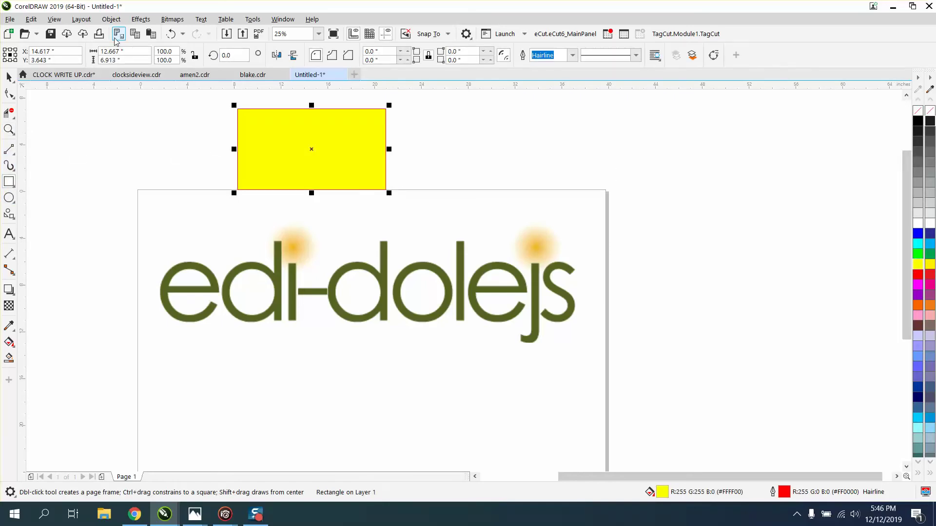
Step: Send the yellow rectangle to the back of the page, behind the circle
click(112, 19)
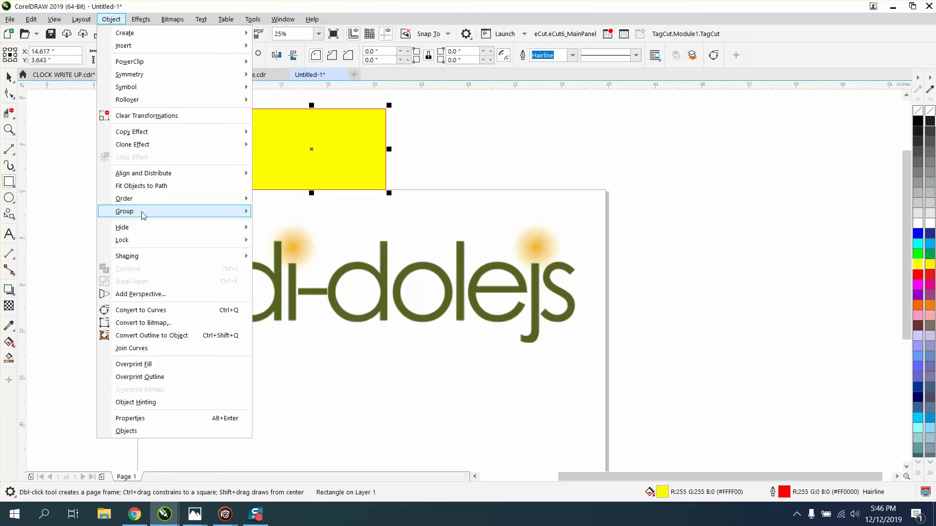
mouse_move(195, 200)
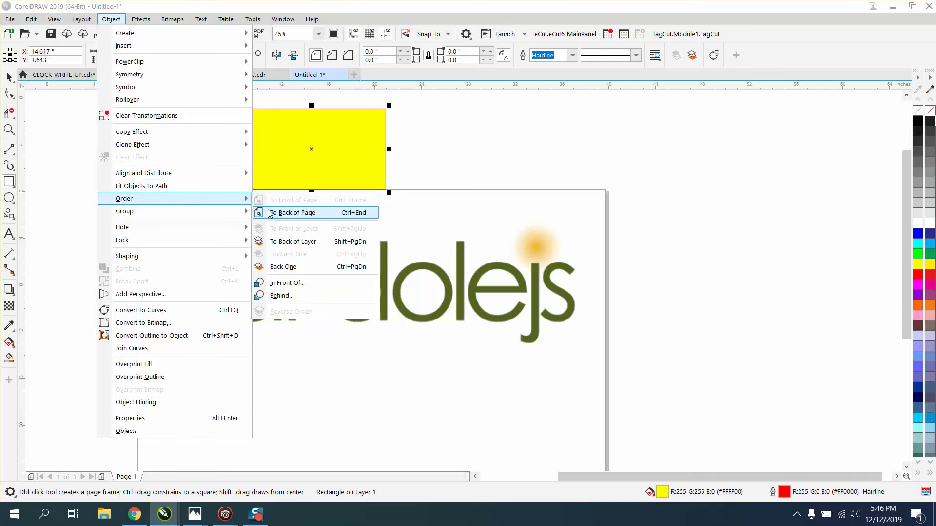
click(273, 213)
Step: Set the circle's outline to a 2.0 pt width and white colour
click(10, 78)
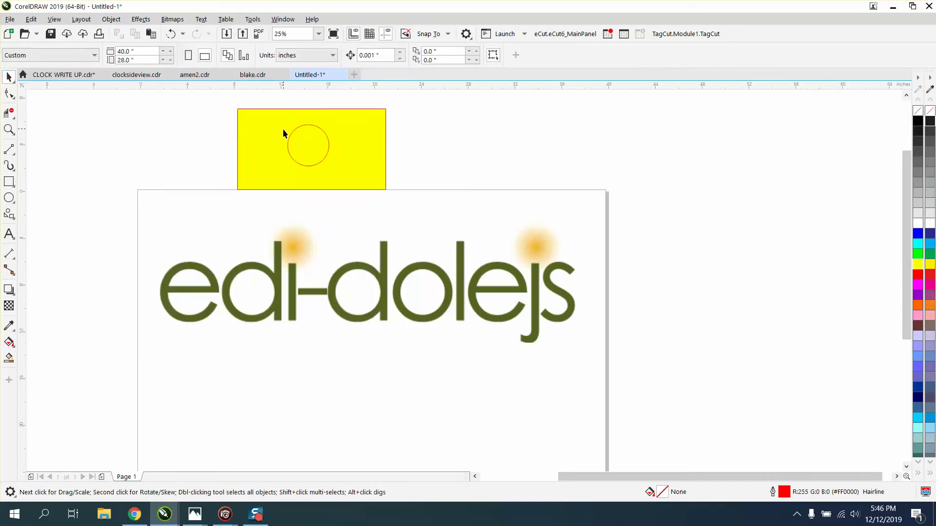
click(302, 126)
scroll(596, 315, up, 1)
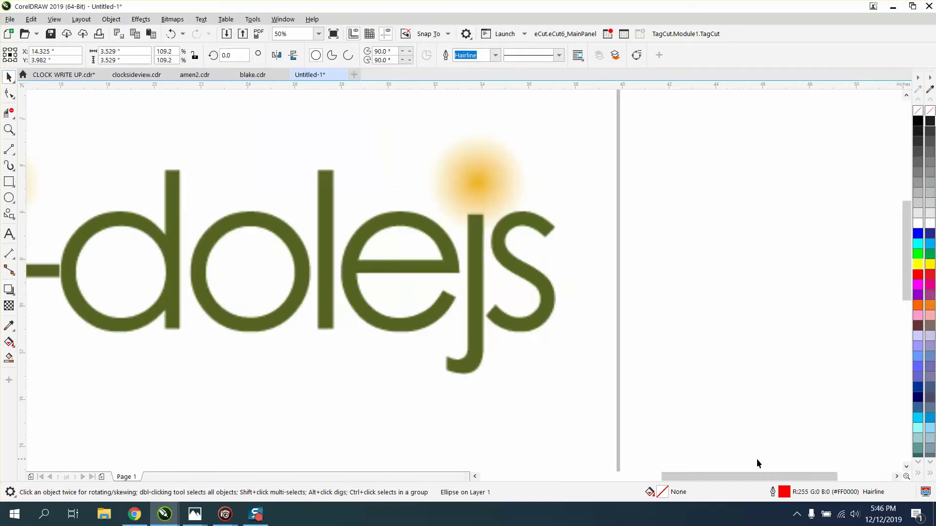
scroll(652, 394, down, 2)
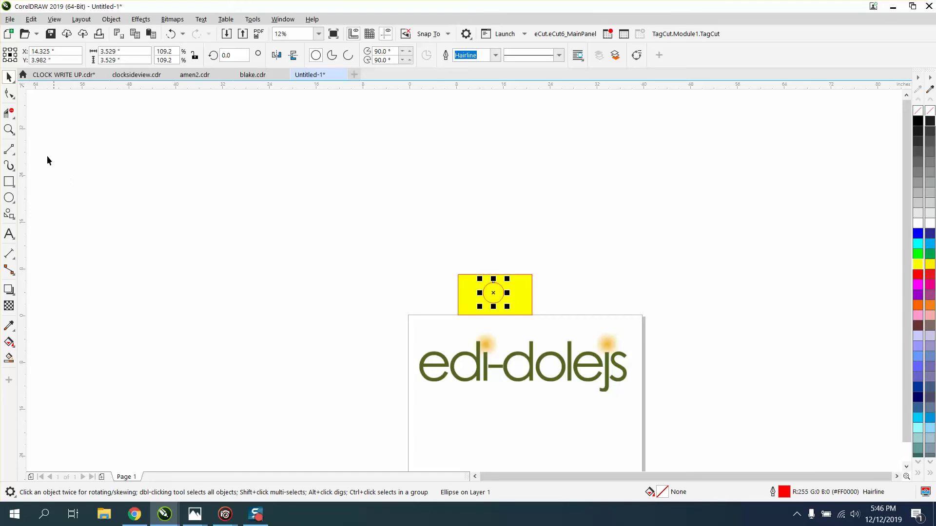
click(11, 130)
drag(480, 277, 542, 329)
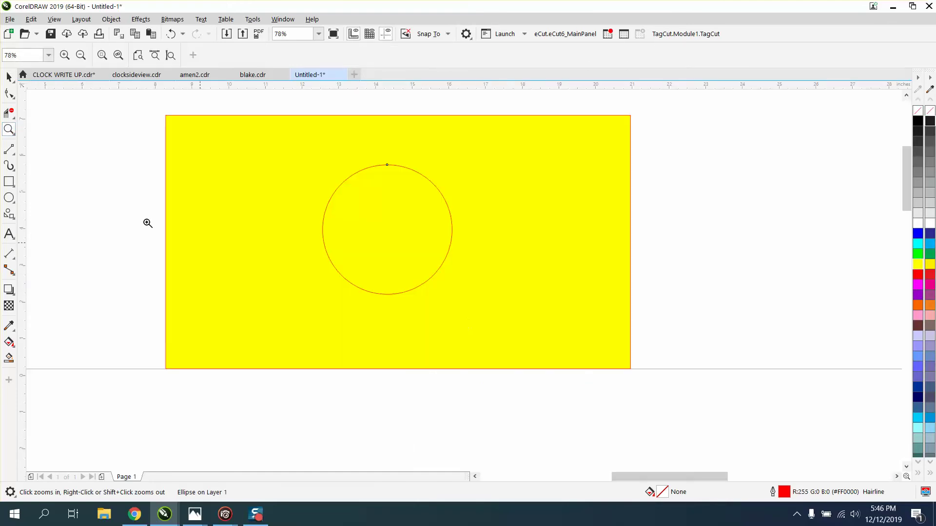
click(12, 77)
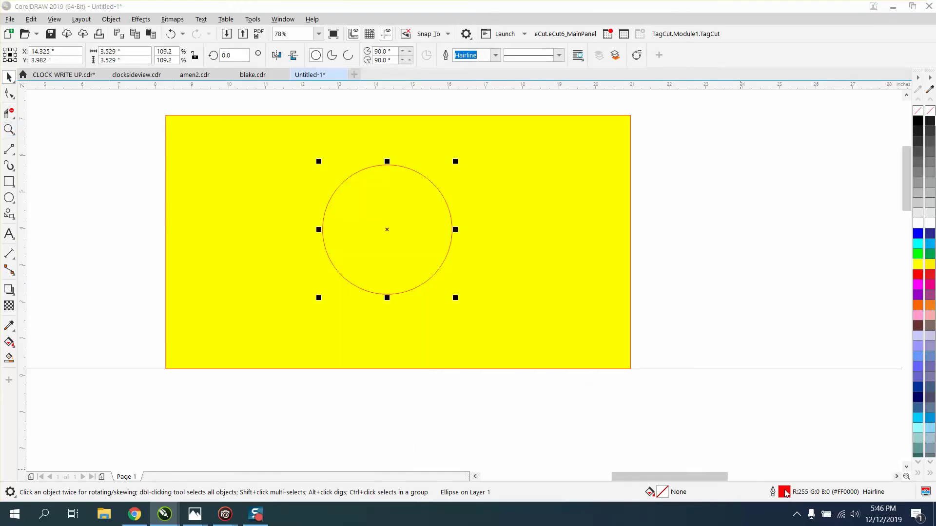
double_click(784, 492)
click(394, 215)
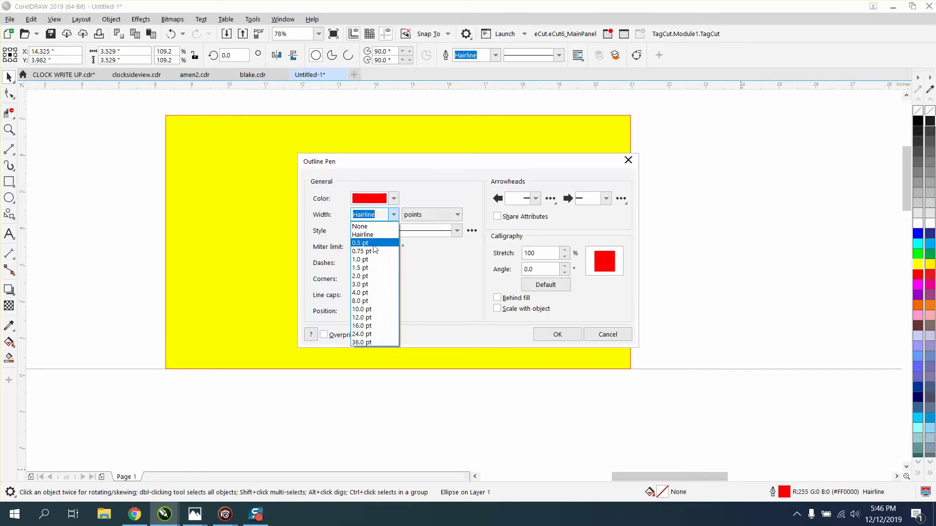
click(368, 276)
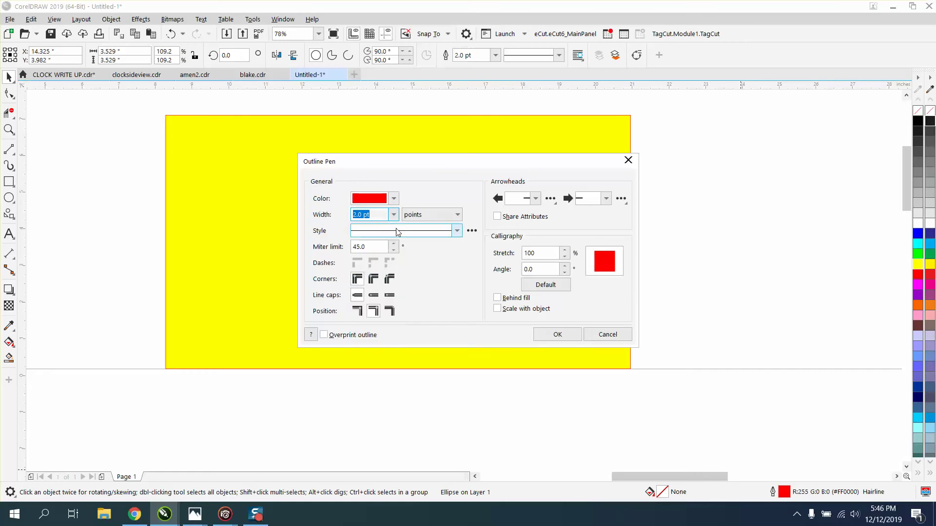
click(394, 198)
click(395, 270)
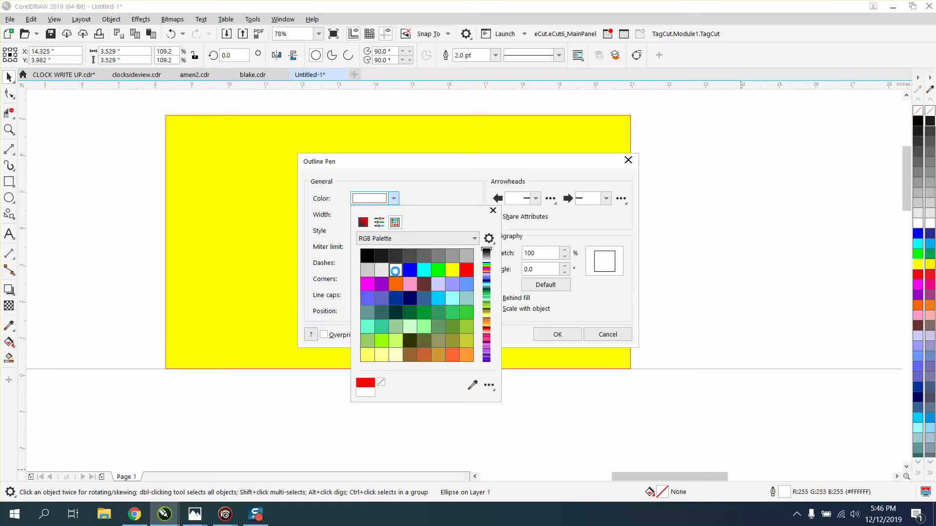
click(560, 338)
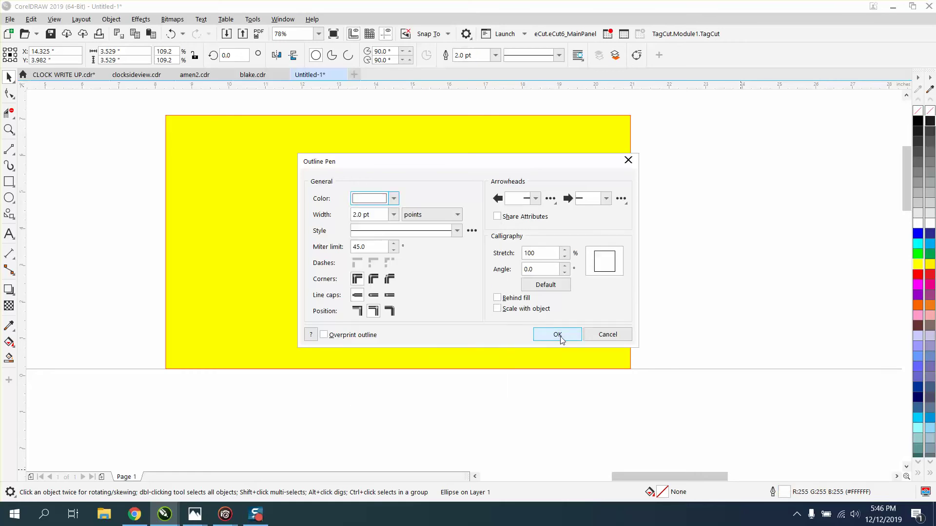
click(558, 335)
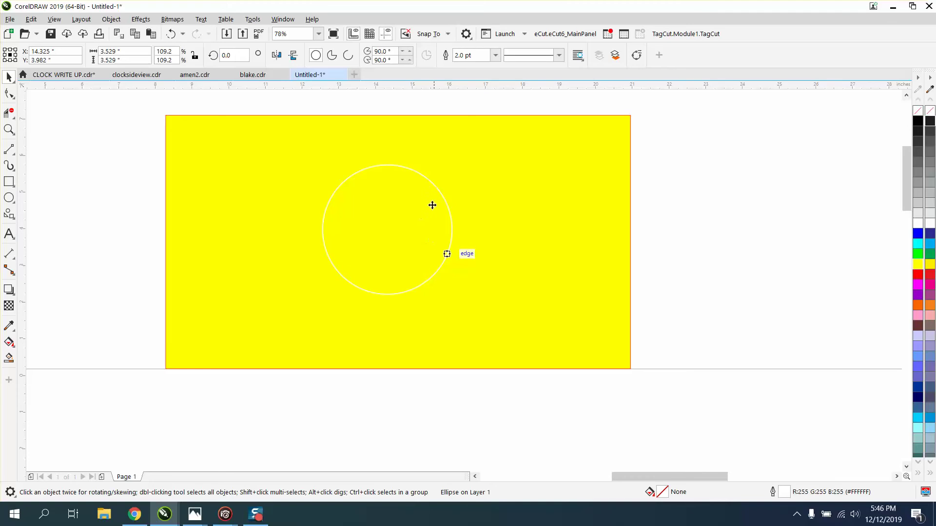
Step: Apply a contour to the center of the circle with a 0.001 inch offset and a black outline colour
click(140, 19)
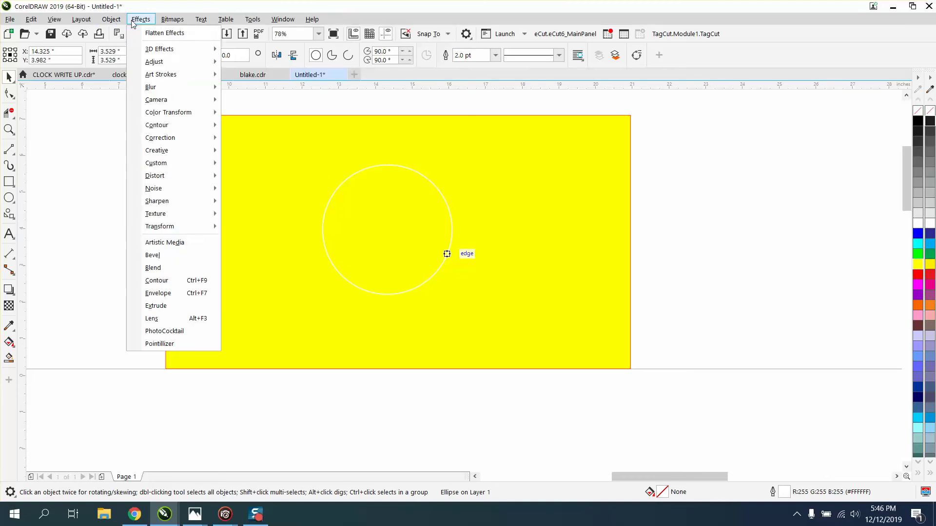
click(156, 281)
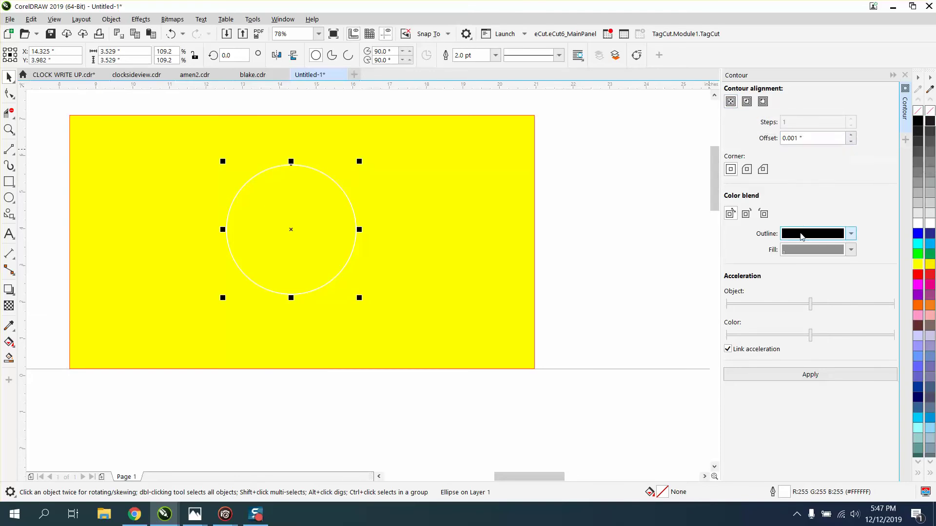
click(810, 376)
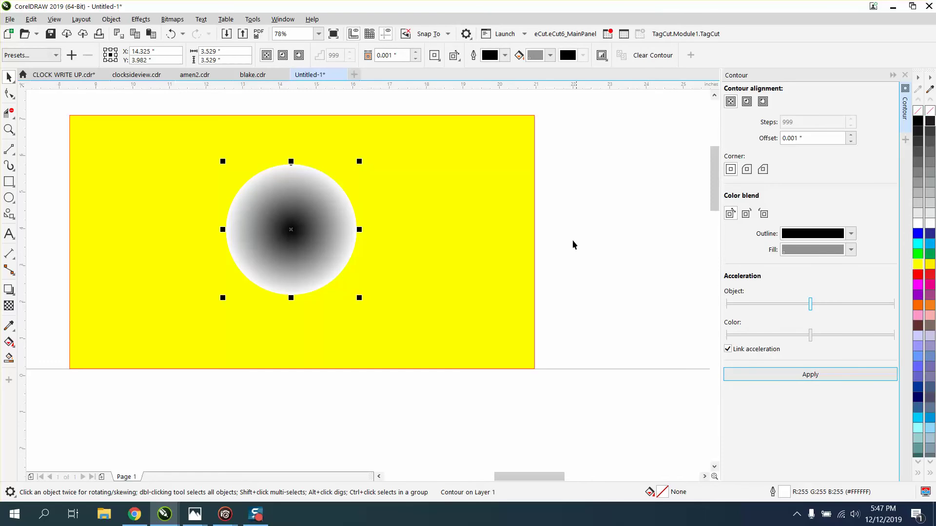
Step: Delete the yellow rectangle and place the contoured circle over the orange glow above the i
click(427, 214)
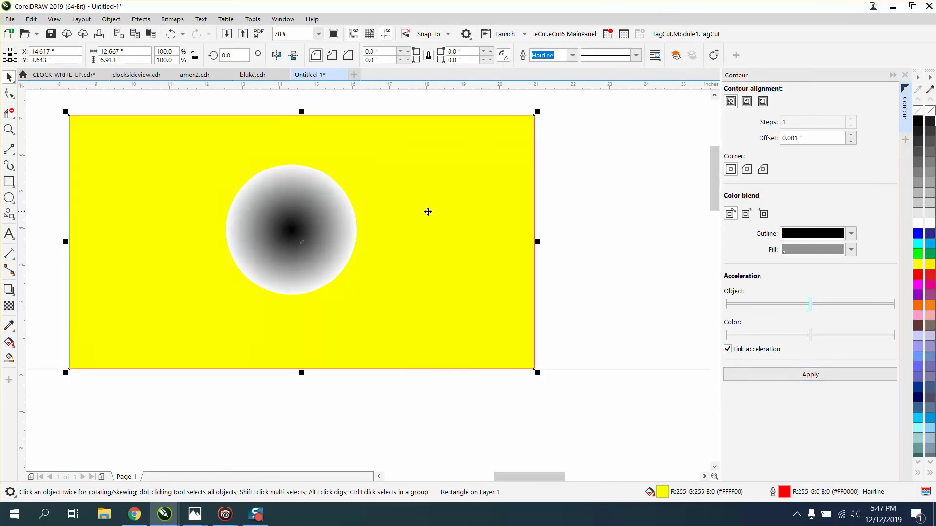
key(Delete)
scroll(456, 222, down, 2)
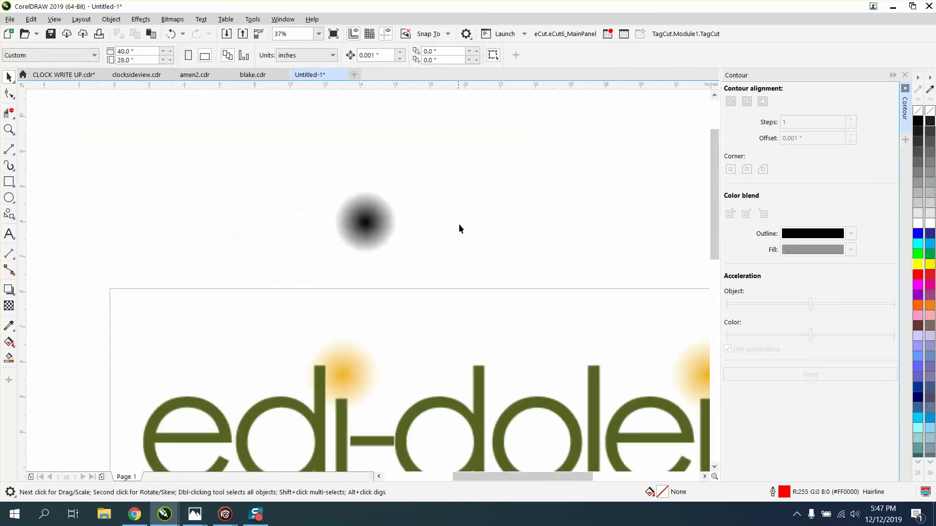
drag(369, 222, 348, 371)
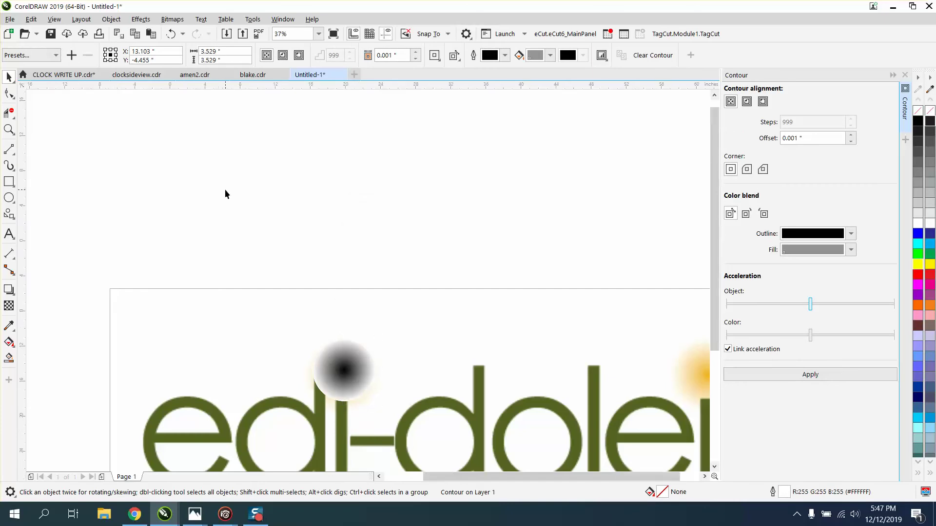
Step: Send the contoured circle to the back of the page, behind the logo image
scroll(224, 190, down, 2)
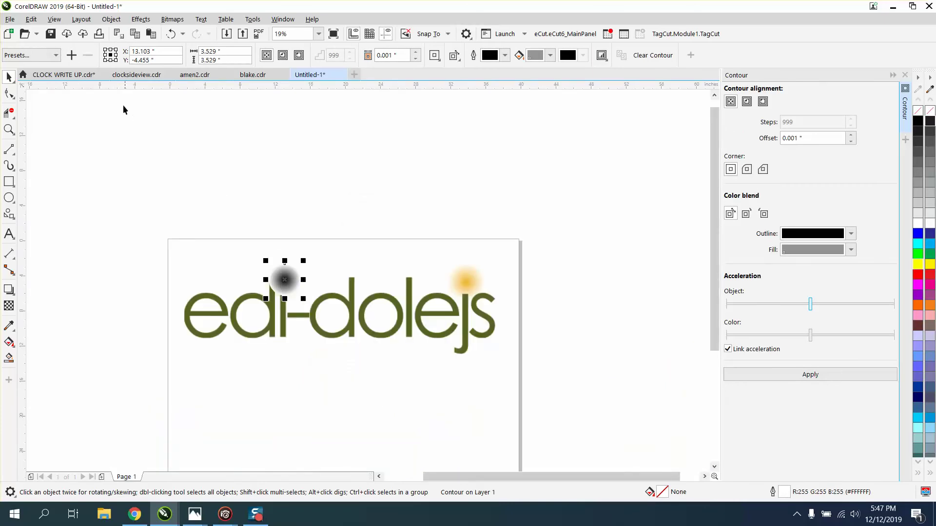
click(9, 129)
drag(202, 223, 460, 381)
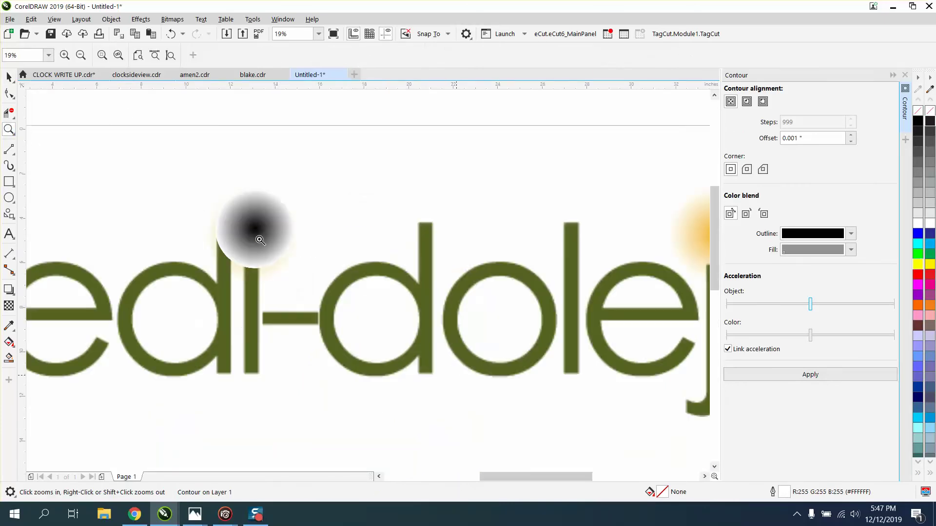
key(space)
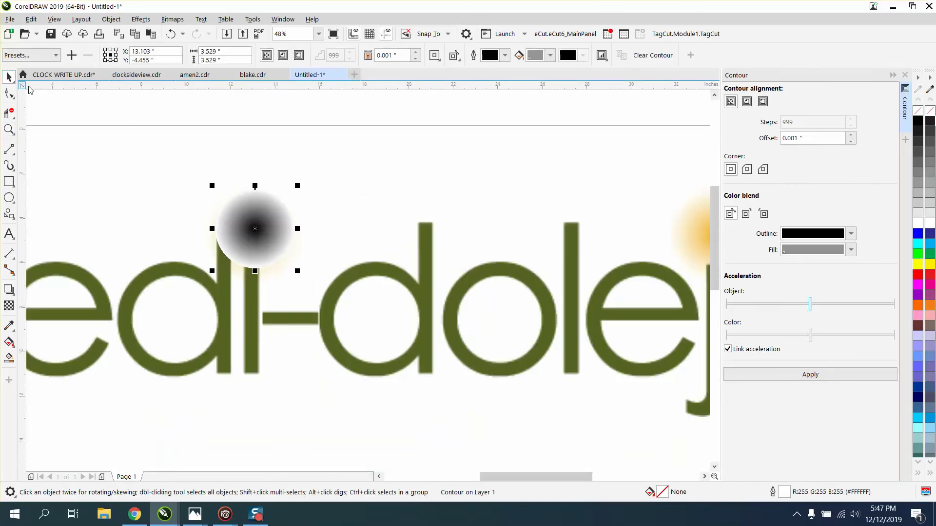
click(110, 20)
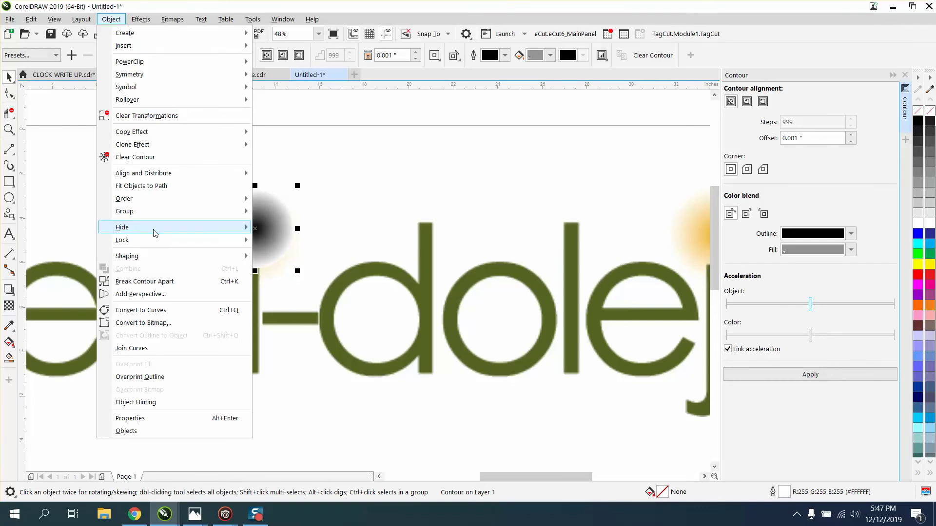
mouse_move(149, 204)
click(285, 211)
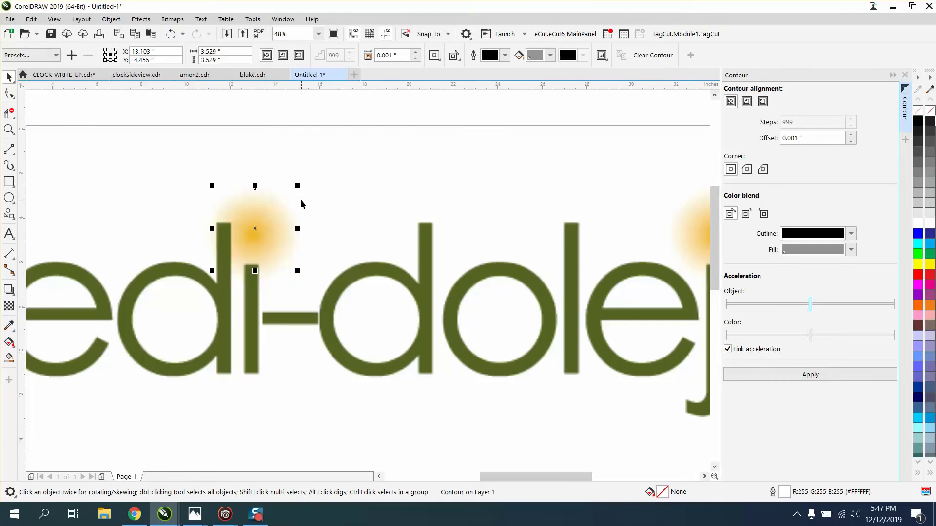
Step: Undo sending the contoured circle to the back and place a copy of it over the orange glow above the j
click(170, 34)
scroll(273, 169, down, 2)
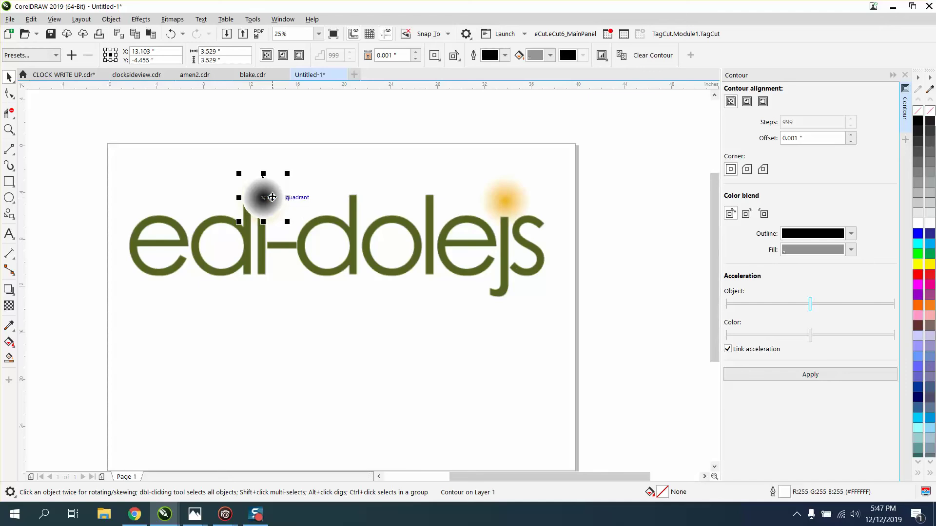
drag(271, 196, 511, 196)
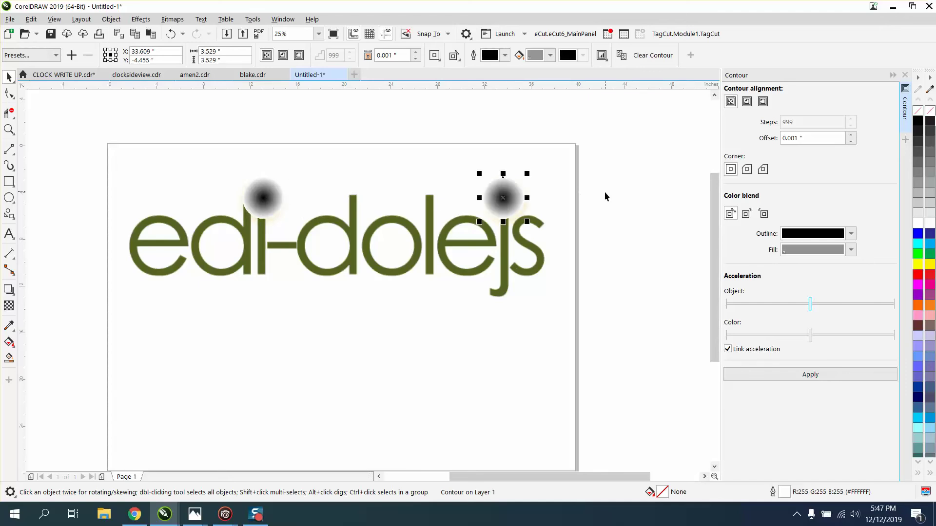
Step: Group the two contoured circles together
shift+click(266, 198)
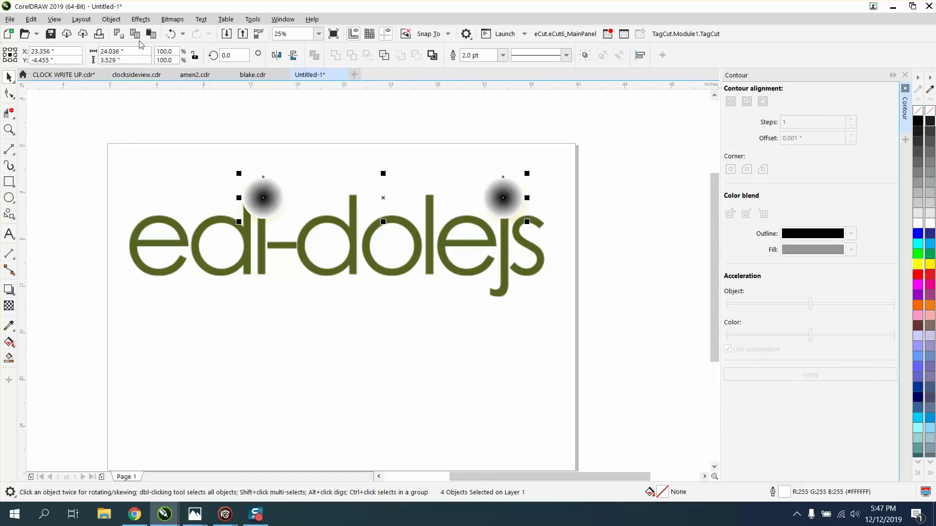
click(120, 22)
mouse_move(142, 216)
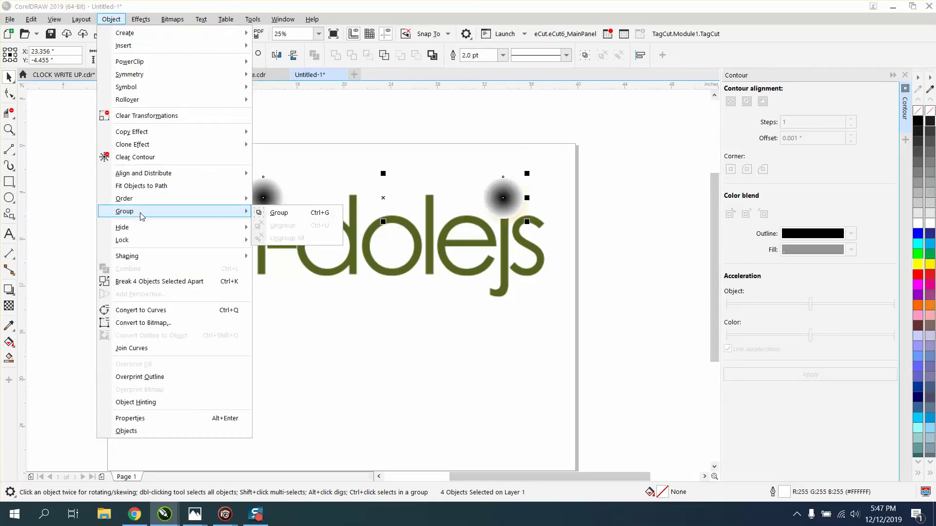
click(273, 212)
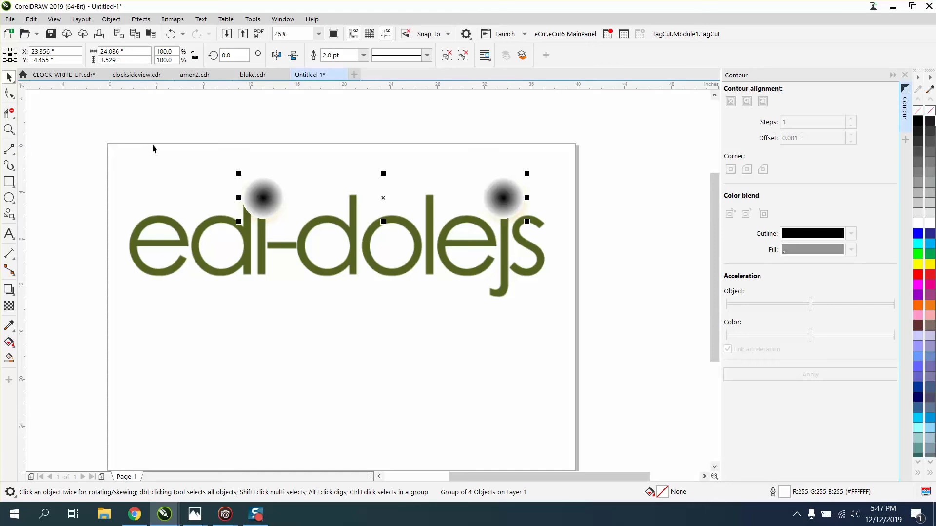
Step: Set the document's nudge distance to 15 inches with nothing selected
click(213, 225)
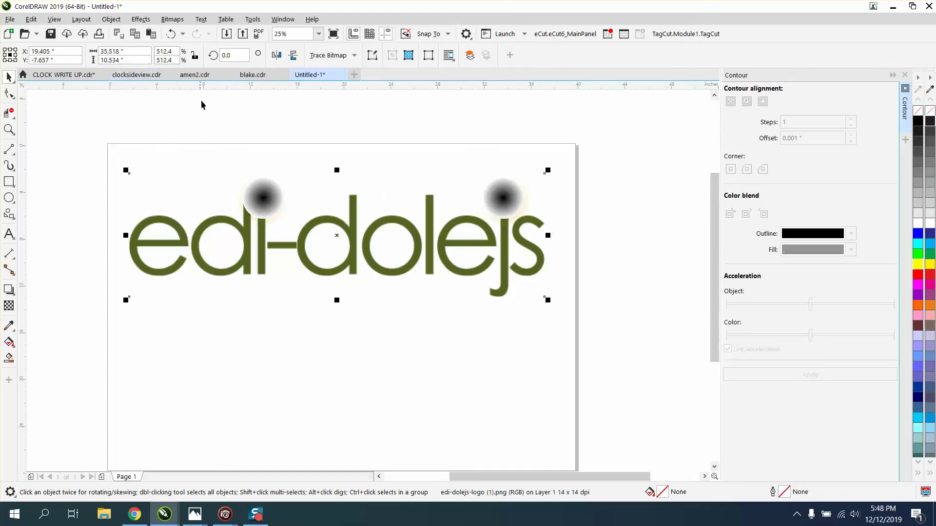
click(235, 97)
double_click(382, 55)
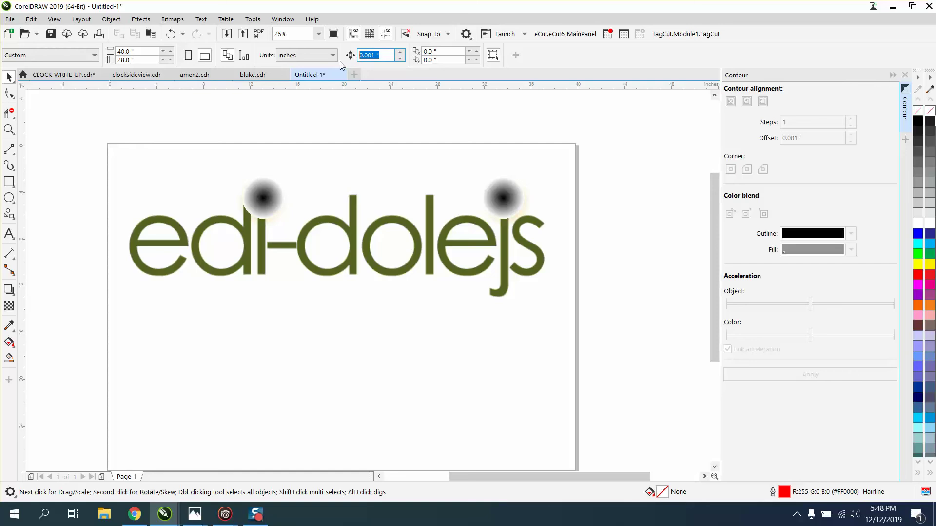
text(15)
key(Return)
Step: Nudge the grouped contoured circles 15 inches up, off the page above the logo
click(513, 199)
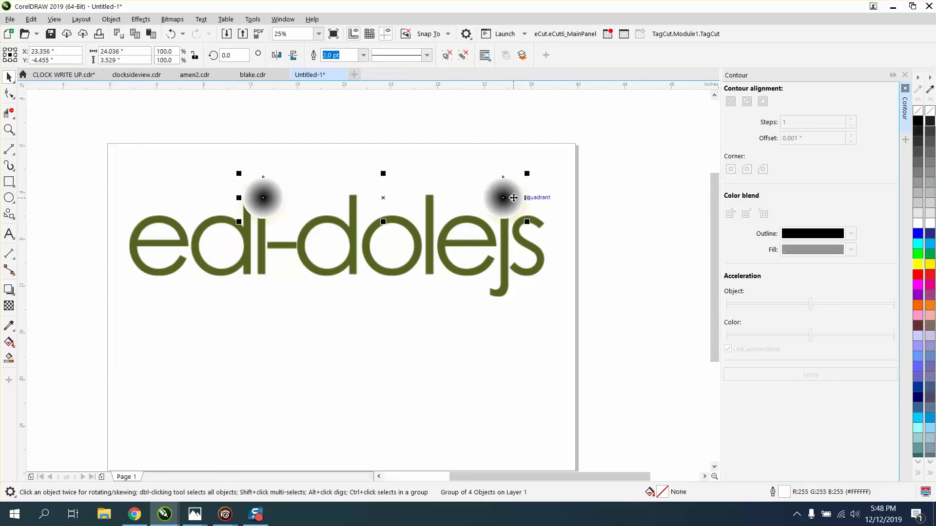
key(Up)
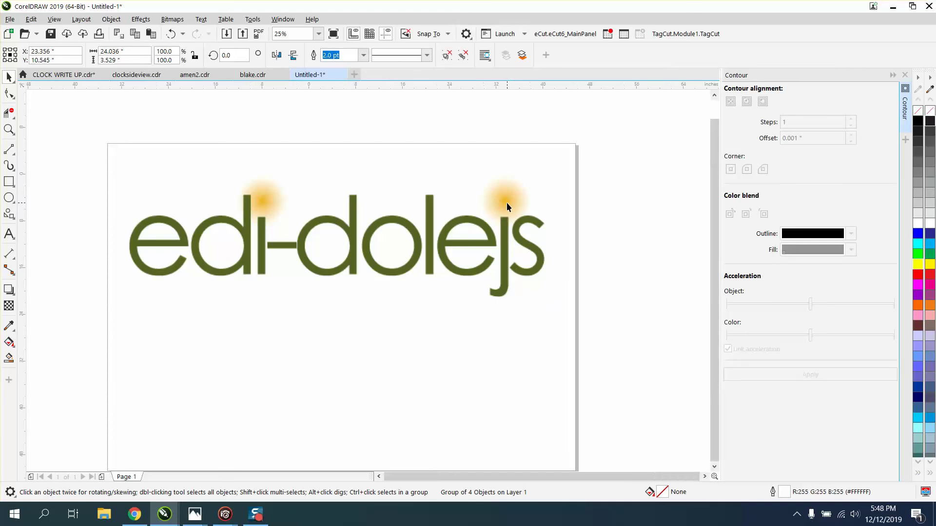
scroll(507, 203, down, 1)
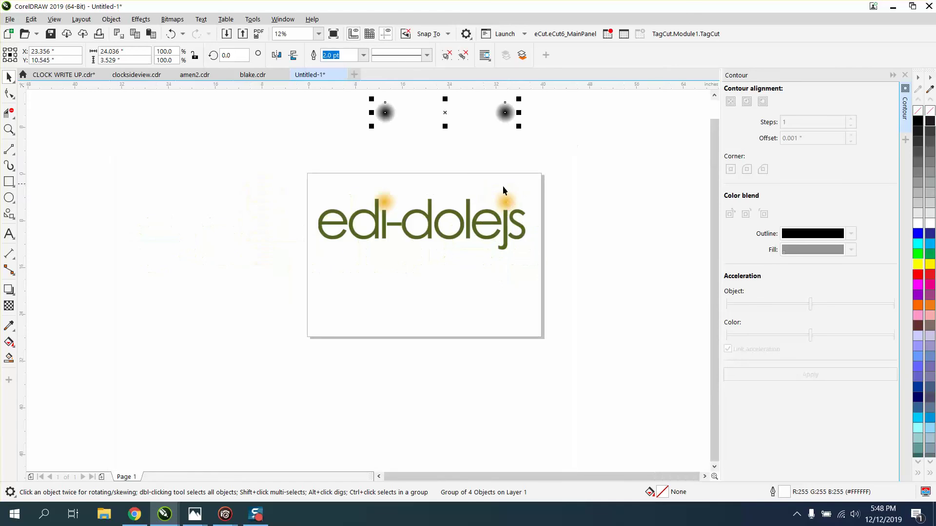
Step: Nudge the logo image 45 inches left so it sits off the page
click(505, 226)
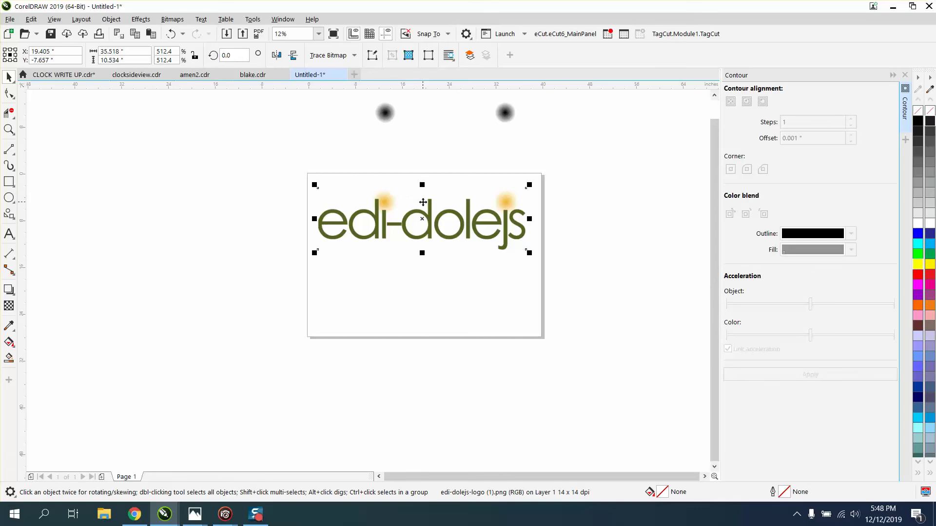
key(shift+Left)
key(shift+Left)
key(shift+Left)
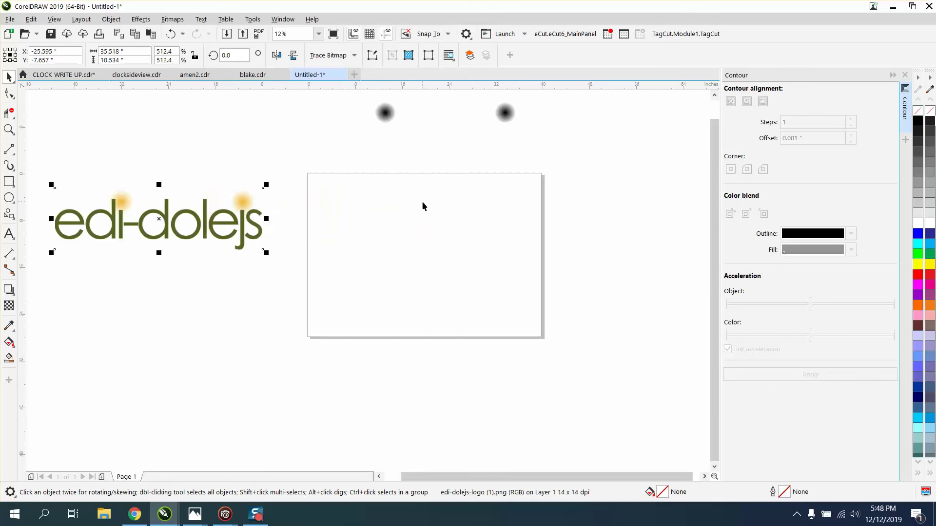
Step: Nudge the grouped contoured circles 15 inches back down onto the empty page and deselect them
click(386, 117)
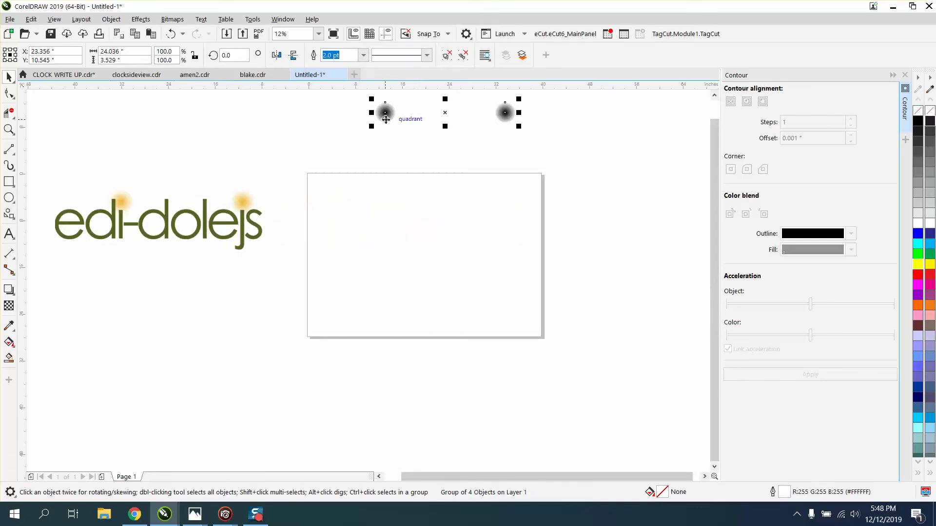
key(shift+Down)
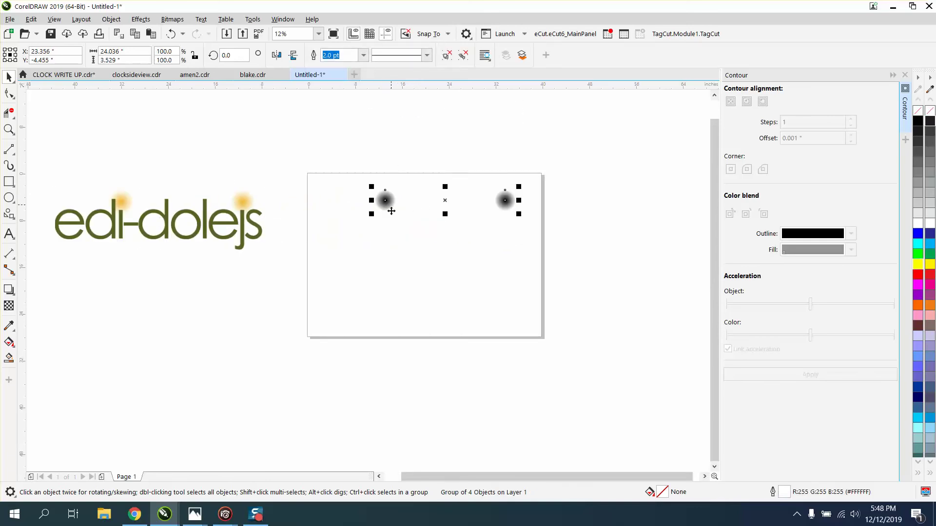
click(270, 137)
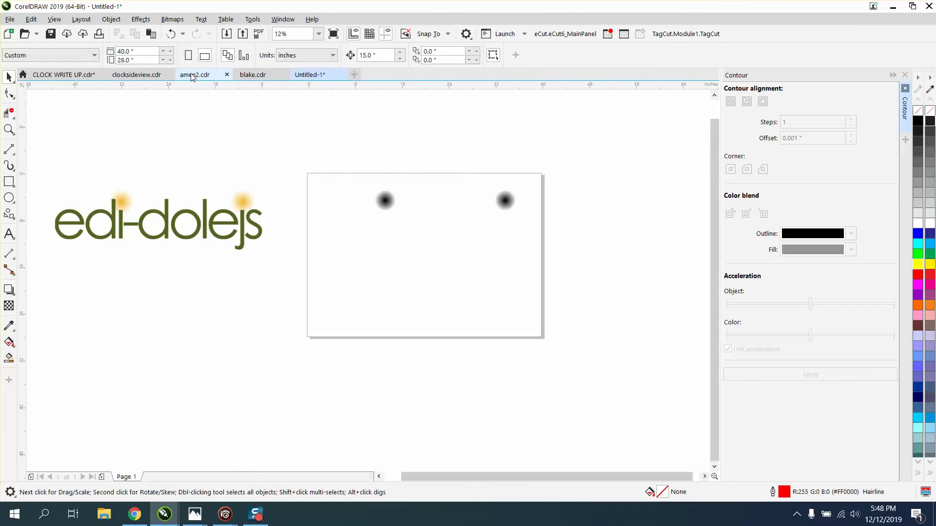
Step: Look at the two circles up close and check the print settings without printing
key(z)
drag(323, 156, 556, 276)
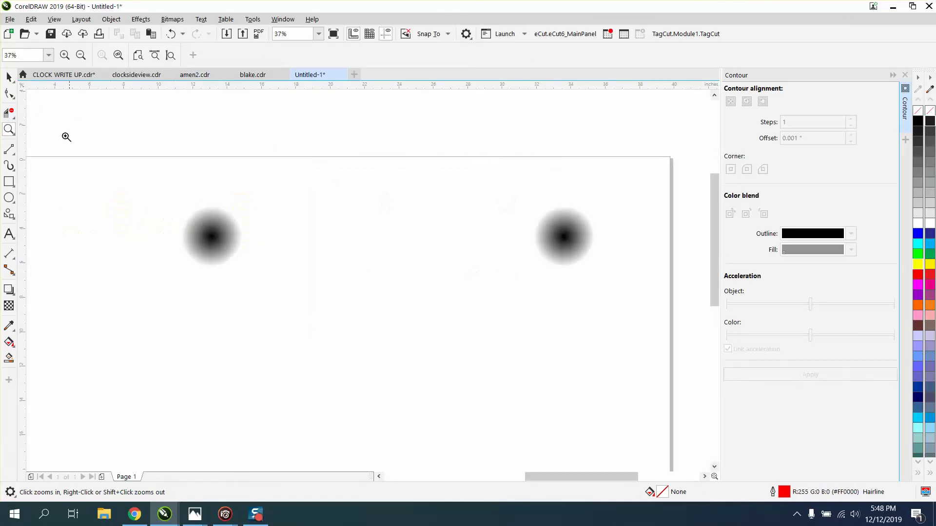
click(9, 76)
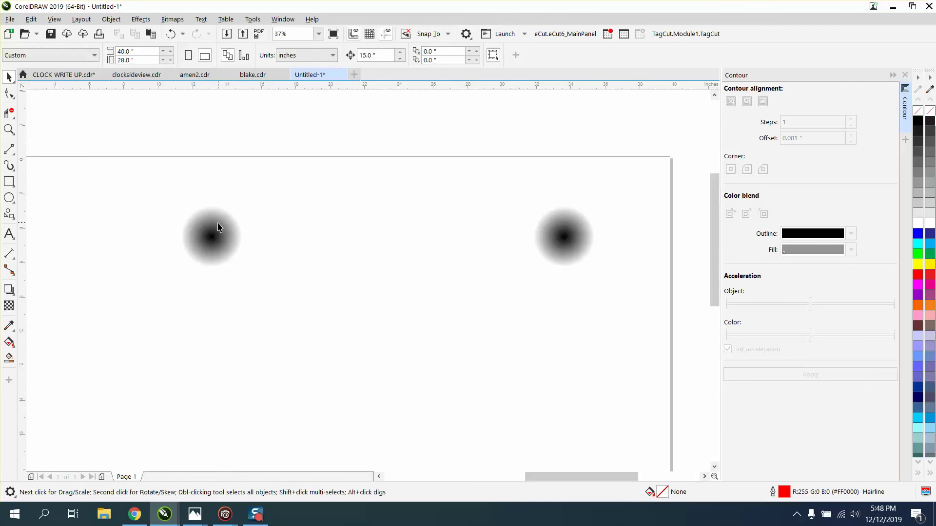
click(106, 34)
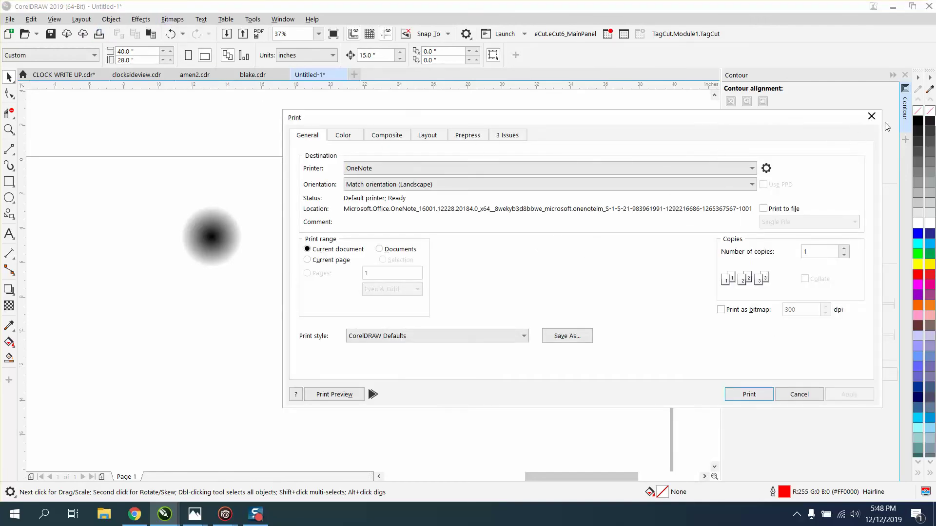
click(871, 117)
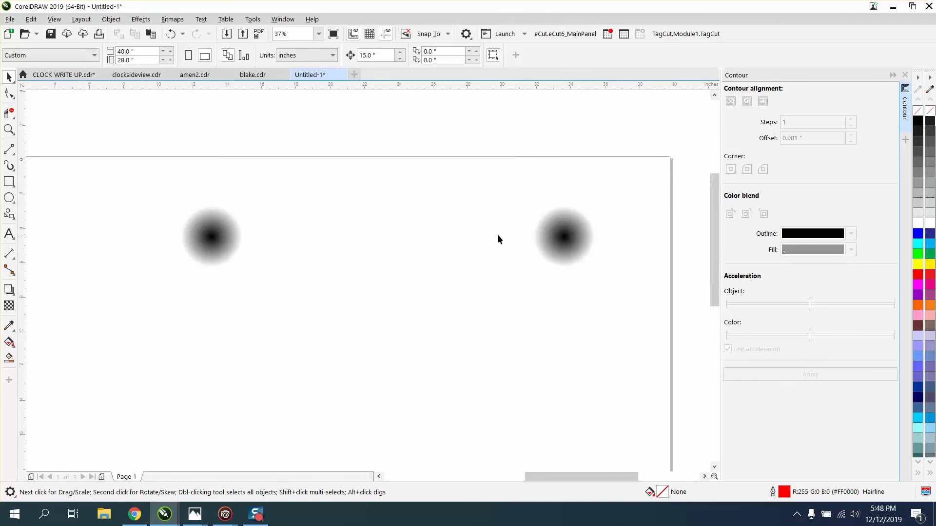
Step: Ungroup the two contoured circles and clear the selection
click(207, 227)
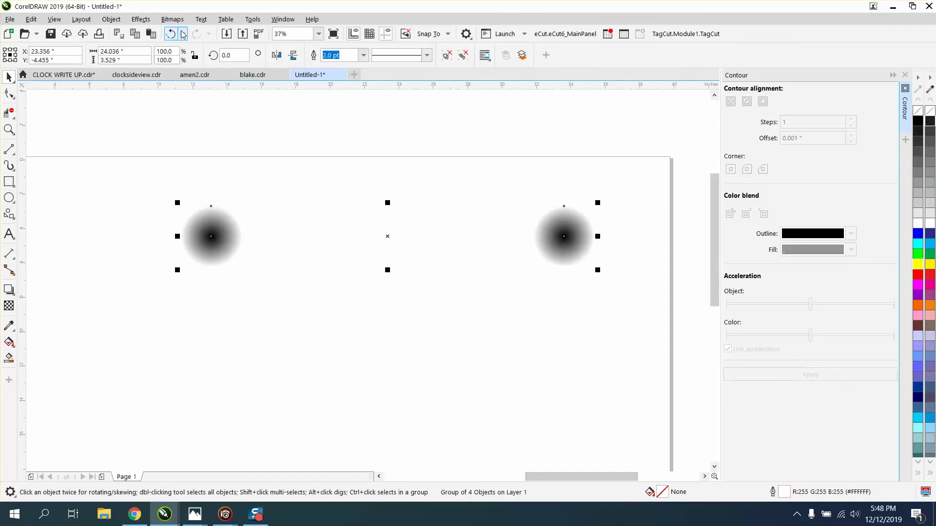
click(111, 19)
mouse_move(153, 221)
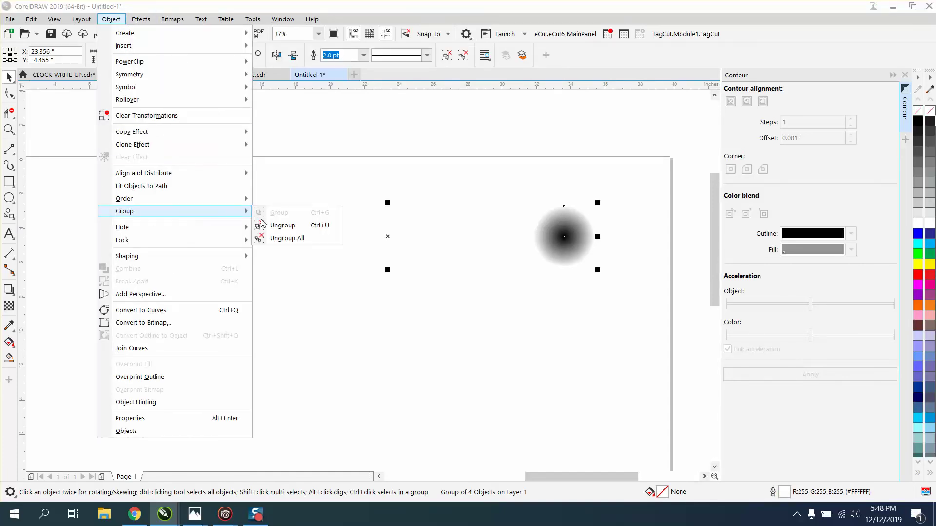
click(266, 221)
click(250, 127)
Step: Convert the contoured circle made for the i to a 300 dpi Grayscale (8-bit) bitmap with anti-aliasing and transparent background
click(217, 232)
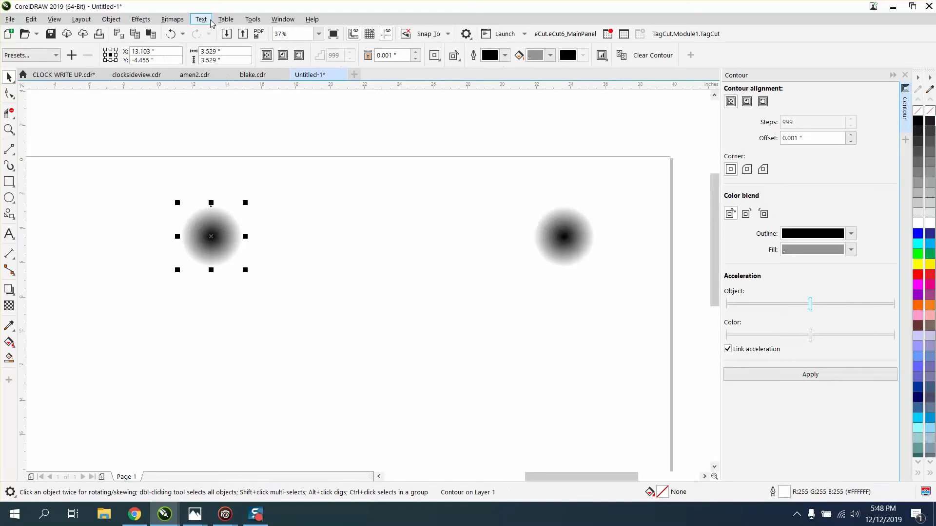
click(173, 19)
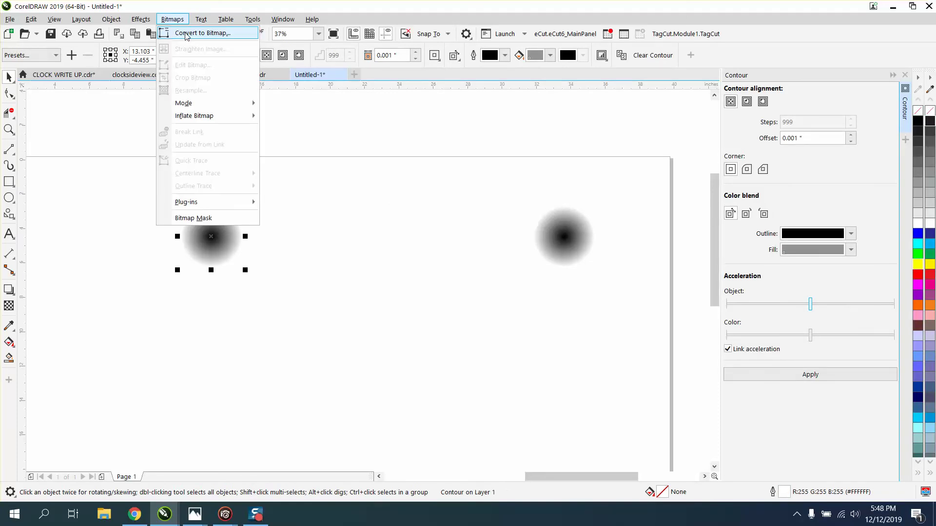
click(185, 33)
click(544, 225)
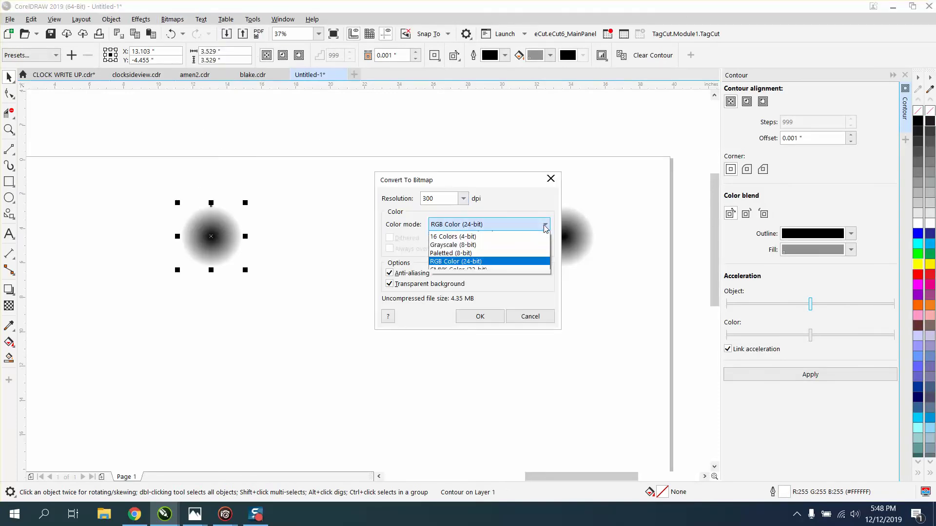
click(465, 250)
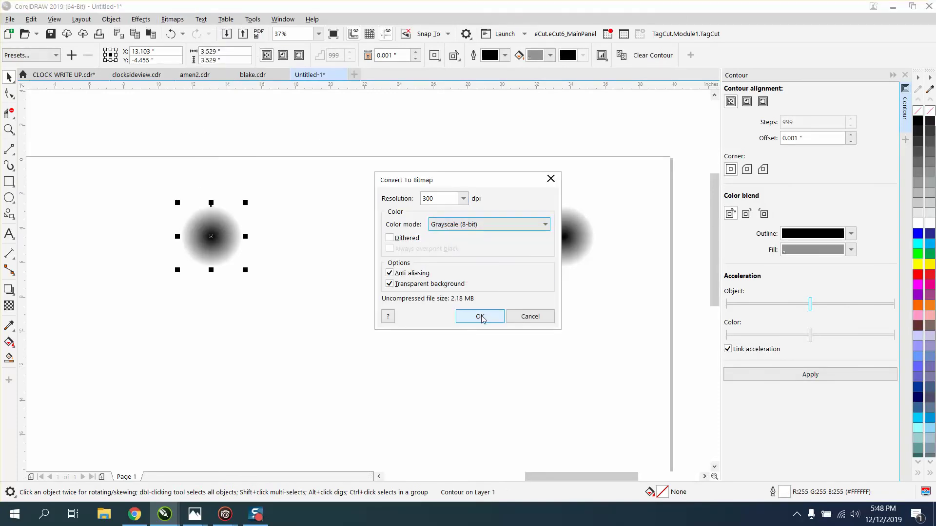
click(481, 316)
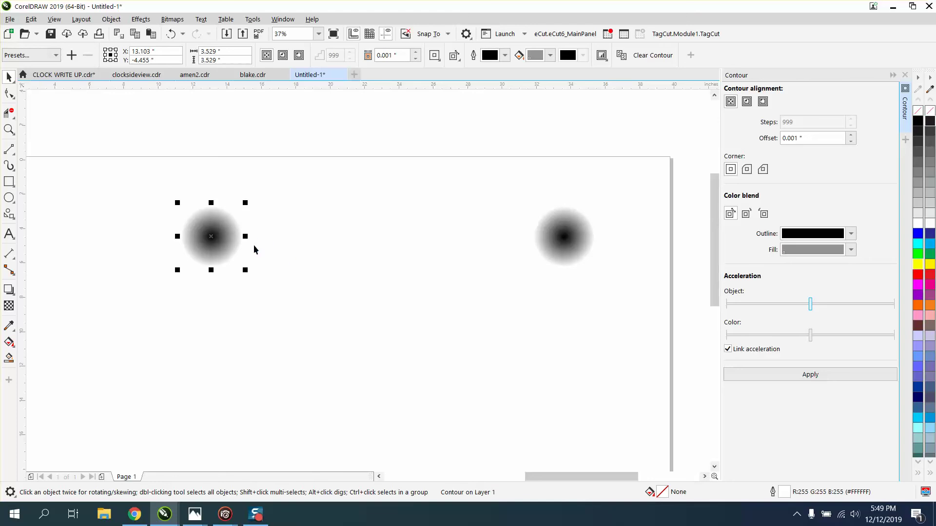
Step: Convert the other contoured circle, the copy made for the j, to a 300 dpi grayscale bitmap
click(559, 241)
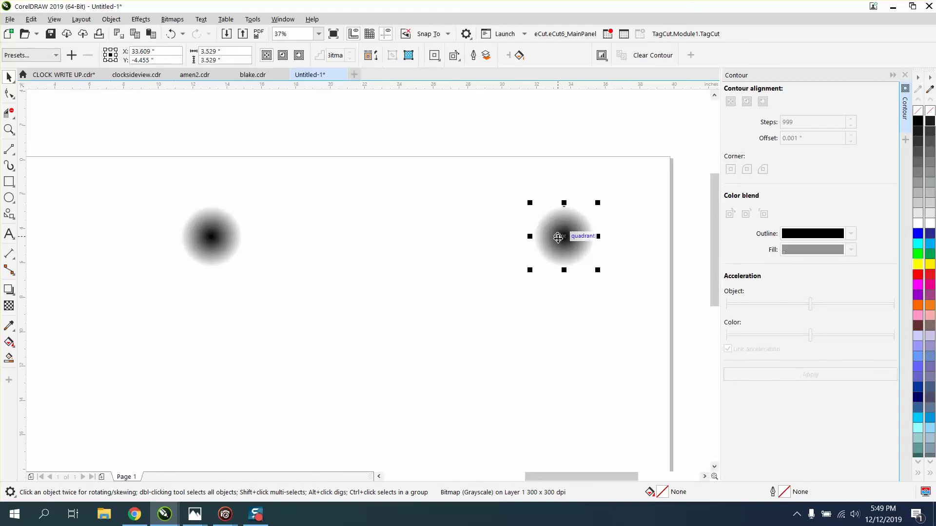
click(172, 19)
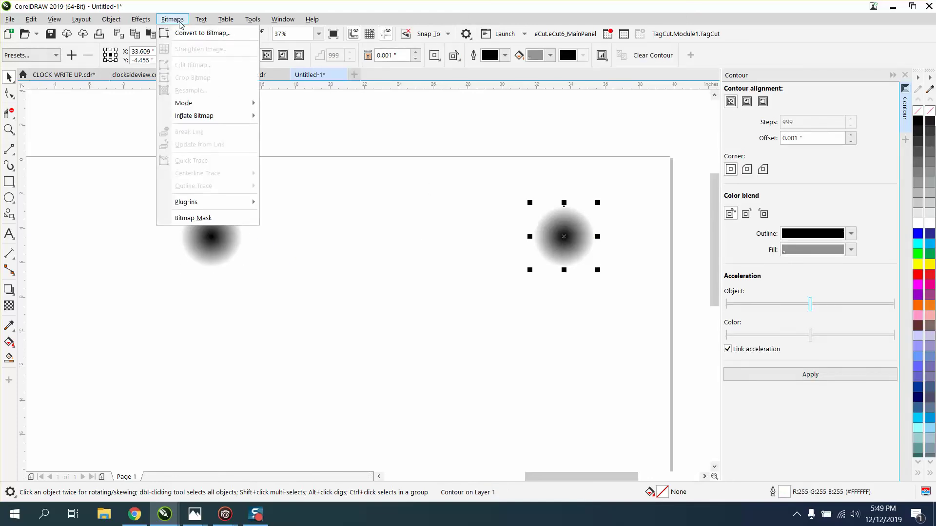
click(201, 32)
click(479, 316)
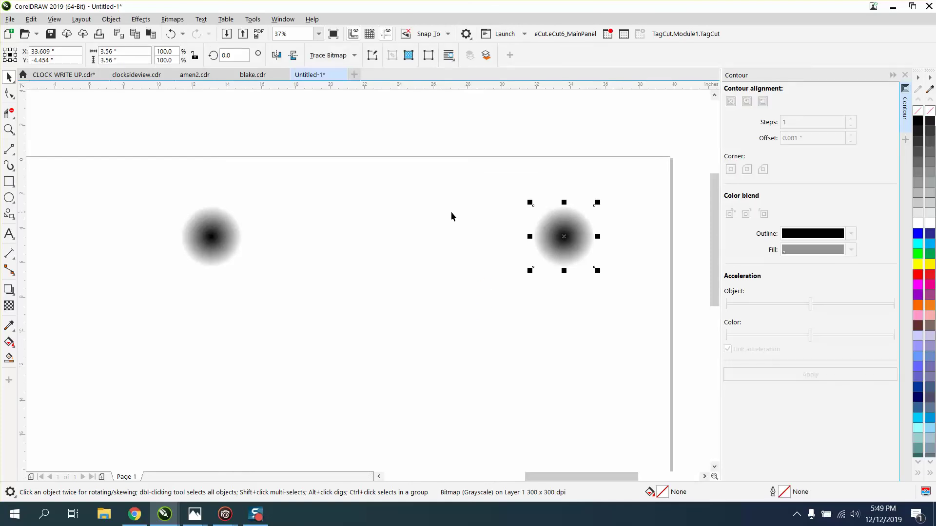
Step: Group the two grayscale bitmap circles and nudge the group 15 inches up, off the page
drag(157, 134, 612, 316)
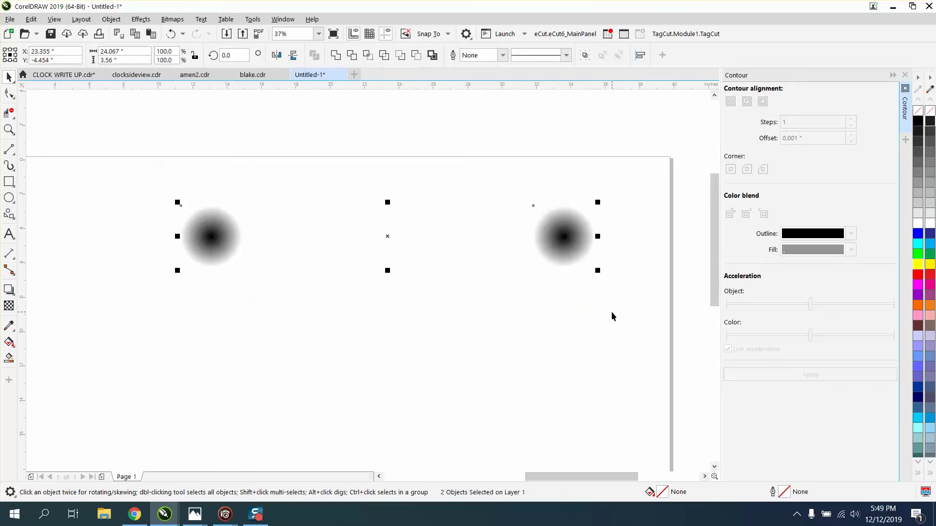
key(ctrl+g)
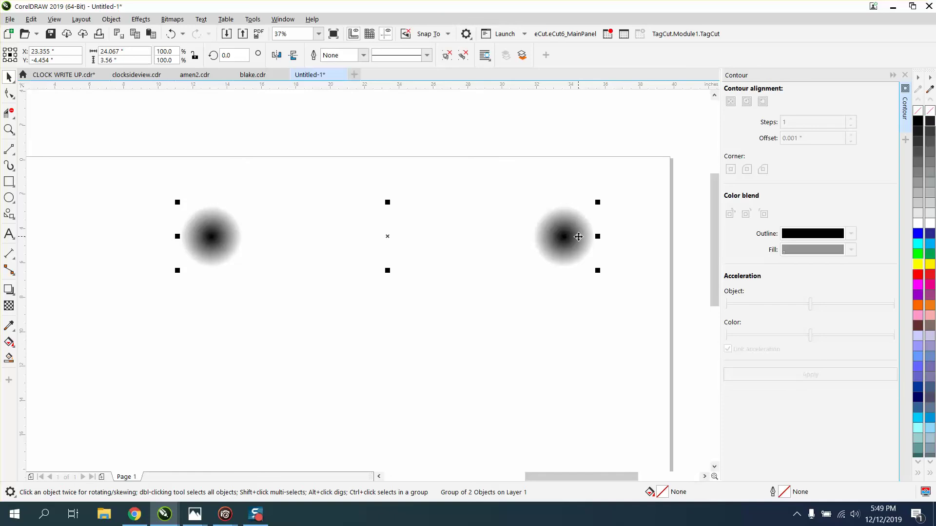
scroll(581, 237, down, 2)
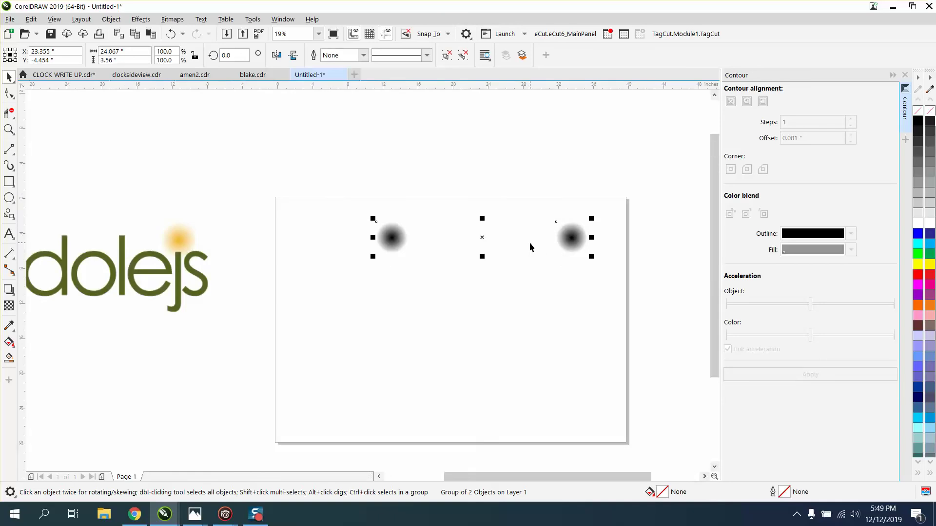
key(Up)
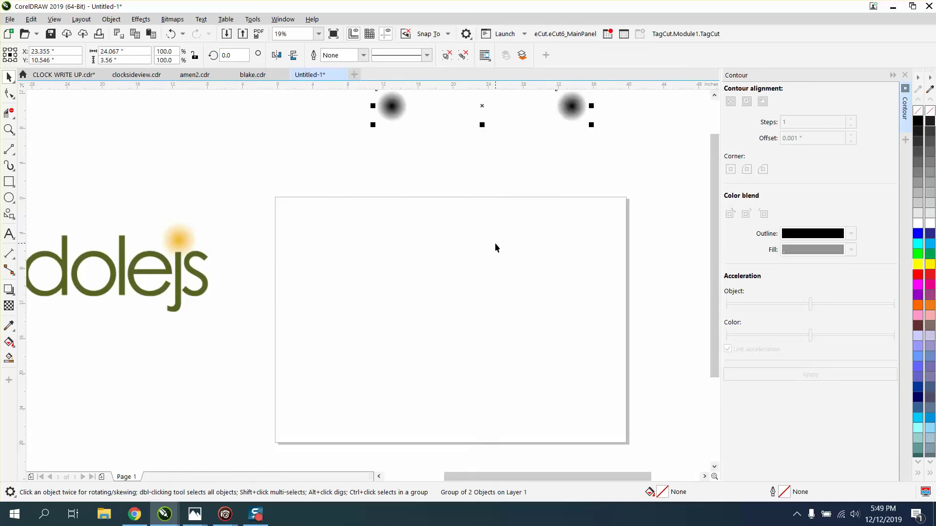
Step: Nudge the logo image 45 inches right, back onto the page
click(203, 256)
key(Right)
key(Right)
key(Right)
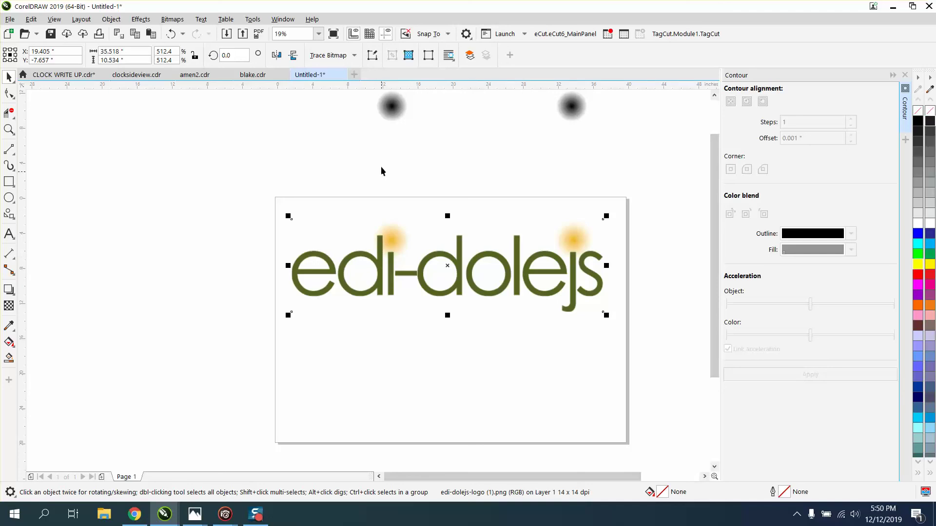
Step: Nudge the grouped bitmap circles 15 inches down over the orange glows of the logo
click(392, 116)
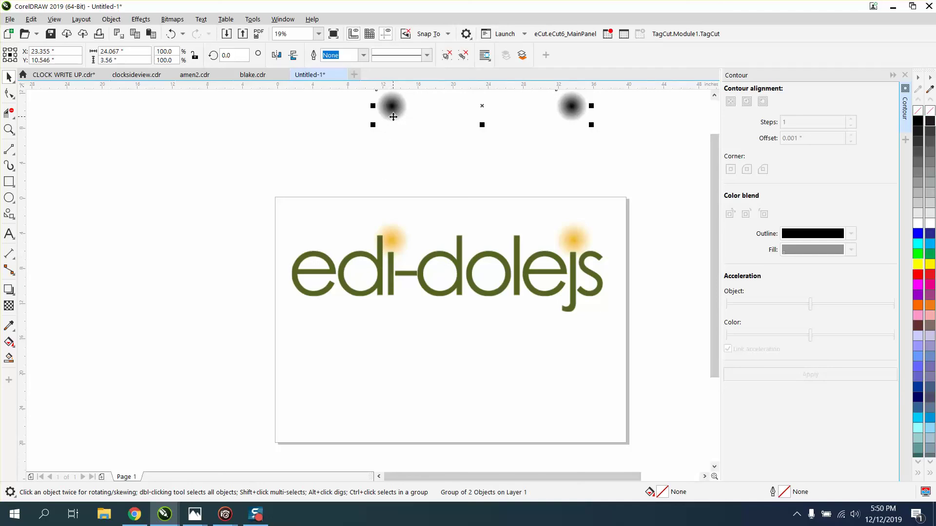
key(Down)
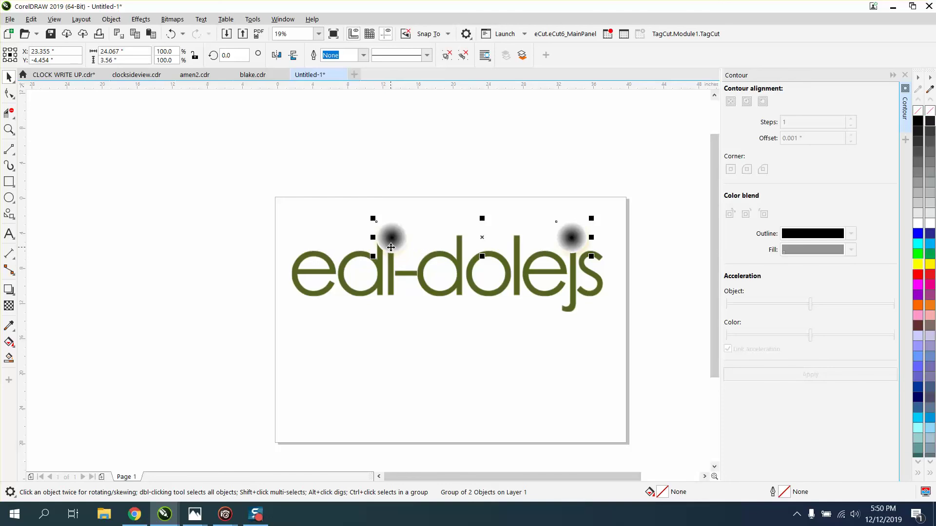
click(392, 278)
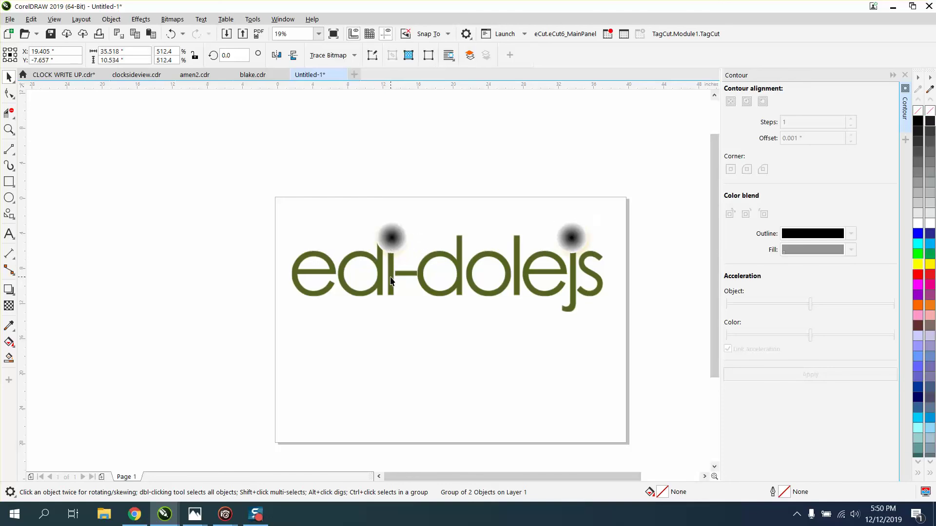
Step: Move the grouped bitmap circles about 7.7 inches up to just above the page and select the logo image
click(400, 234)
drag(400, 233, 404, 165)
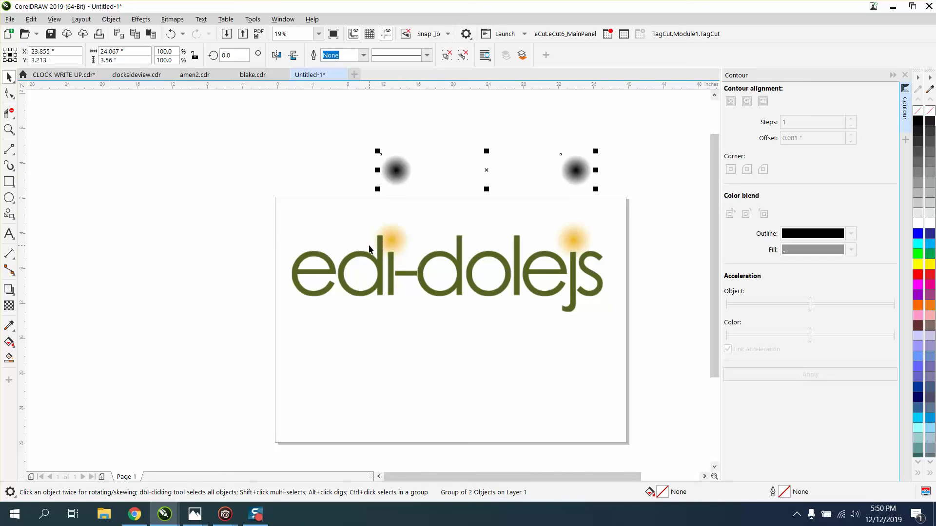
click(323, 227)
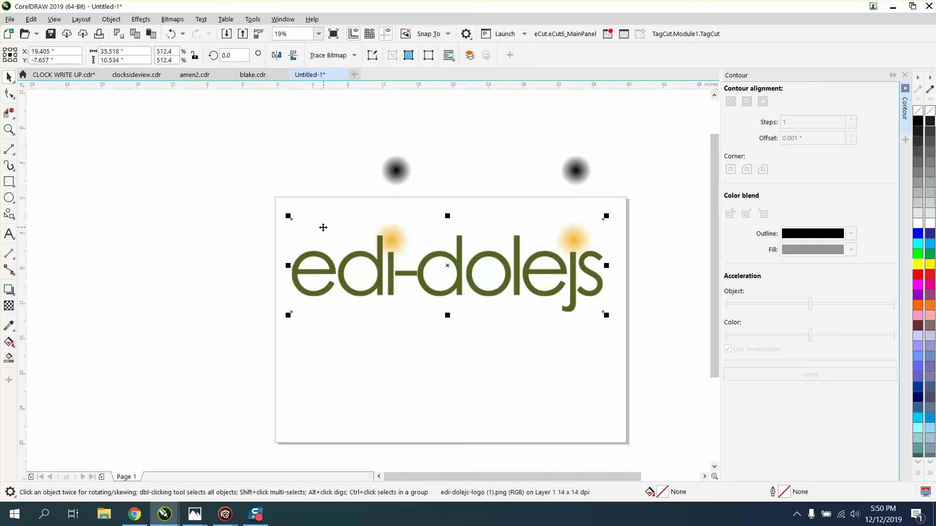